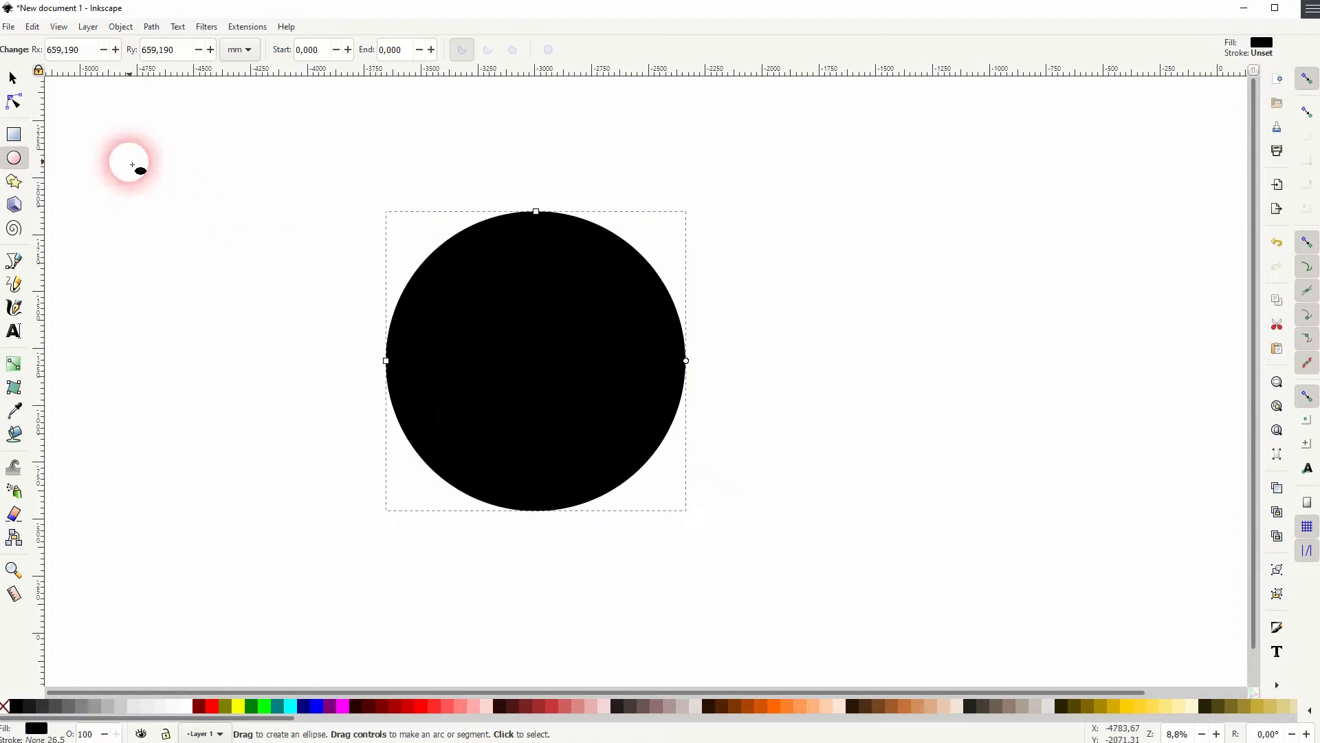
Move the black circle slightly to the right
click(12, 77)
drag(527, 277, 580, 276)
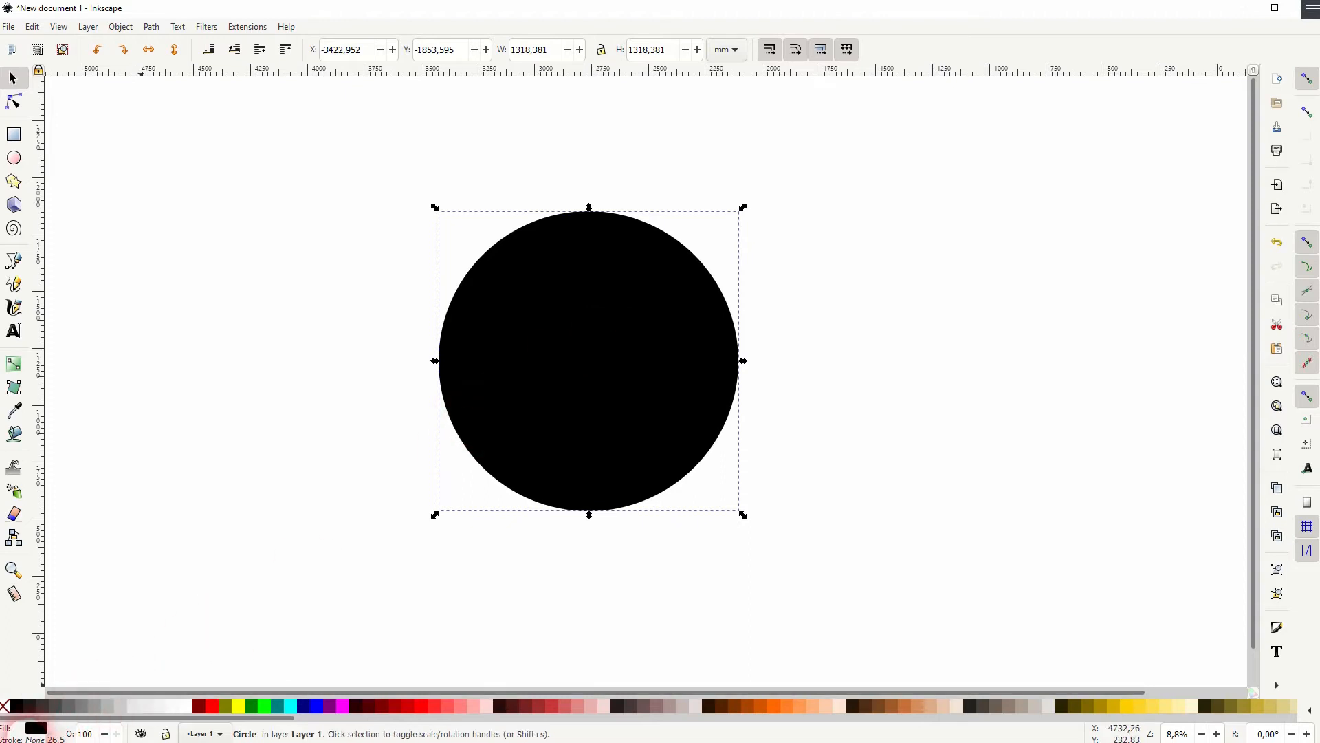
click(921, 366)
Draw a six-cornered polygon near the top-left of the canvas and fill it dark red
click(14, 181)
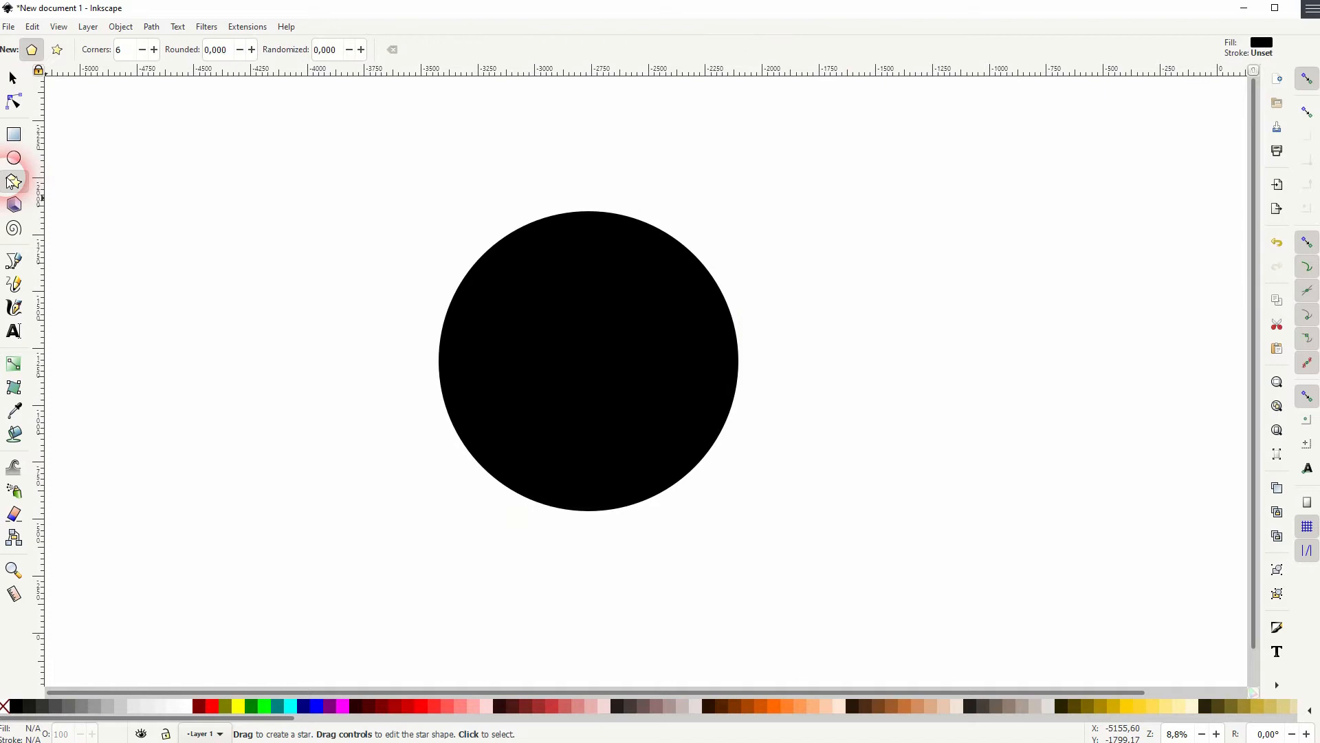
click(135, 55)
drag(131, 53, 84, 51)
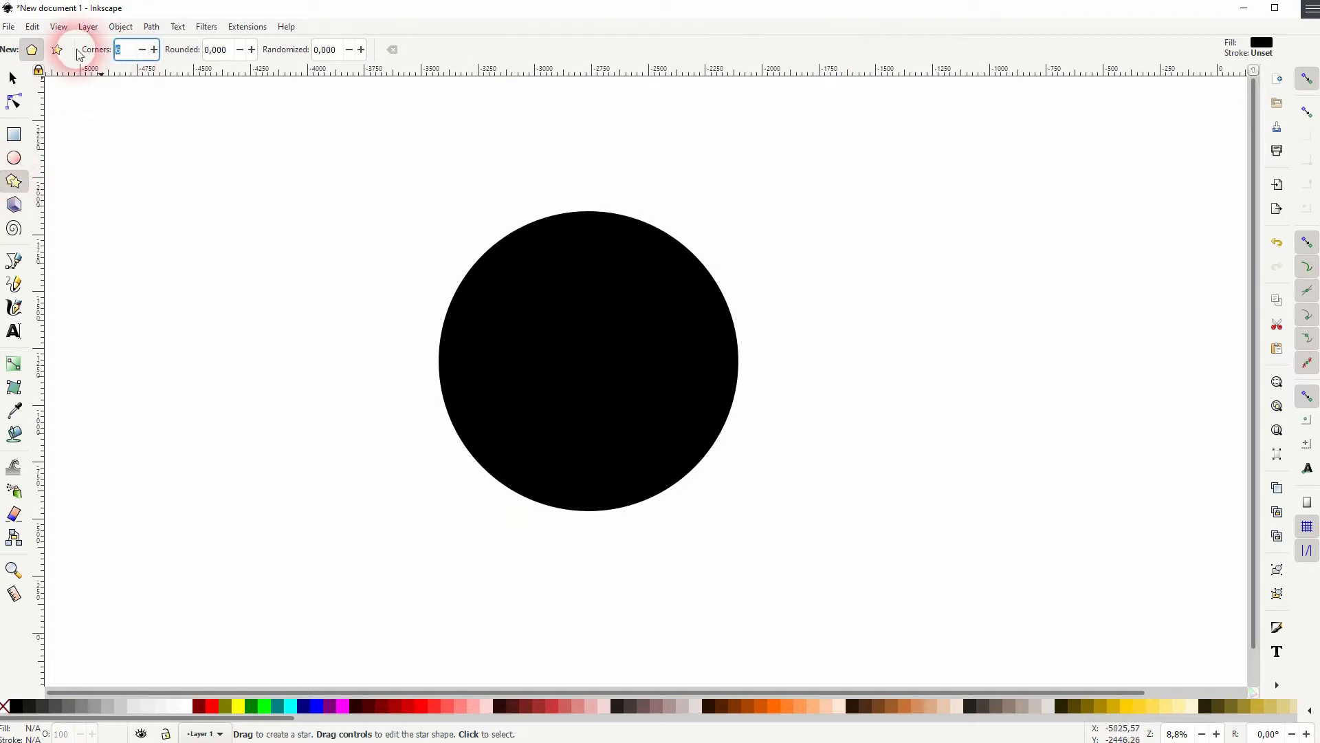
click(30, 51)
drag(225, 204, 305, 221)
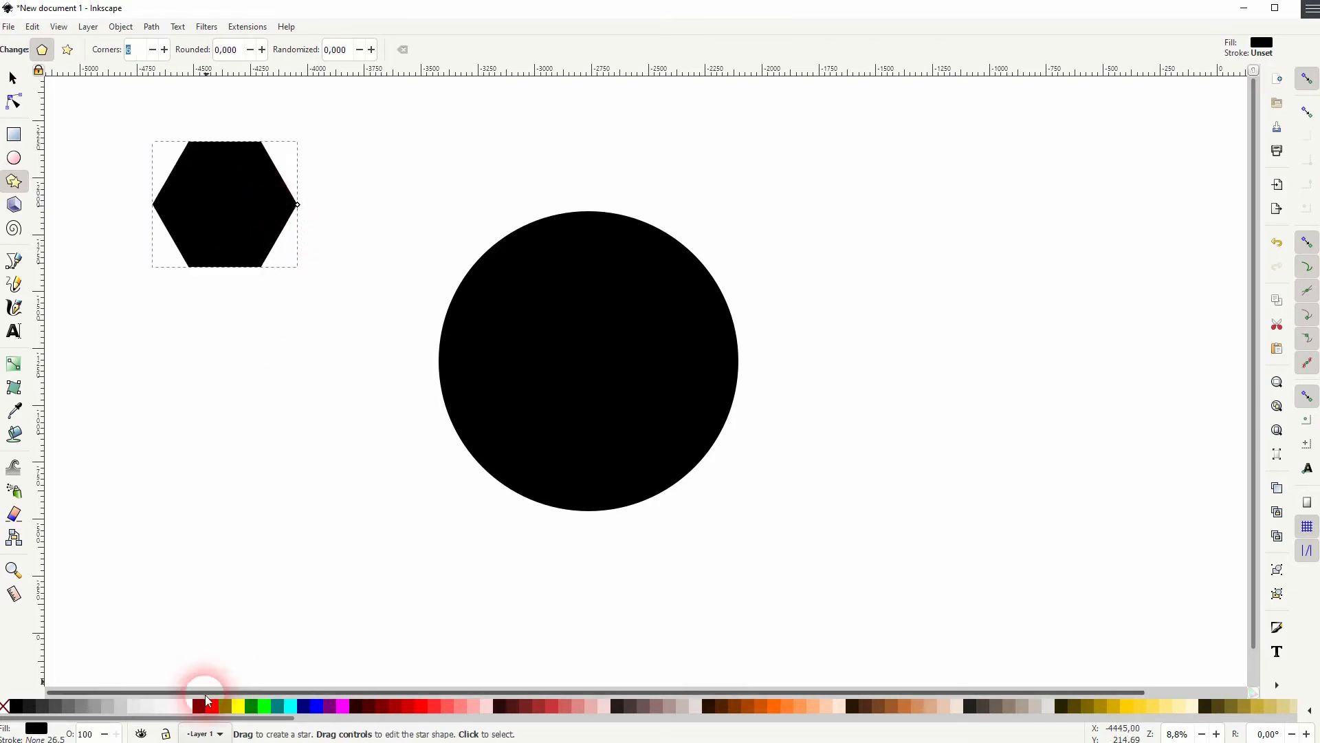
click(200, 706)
Move the hexagon inside the circle and select both shapes together
click(13, 78)
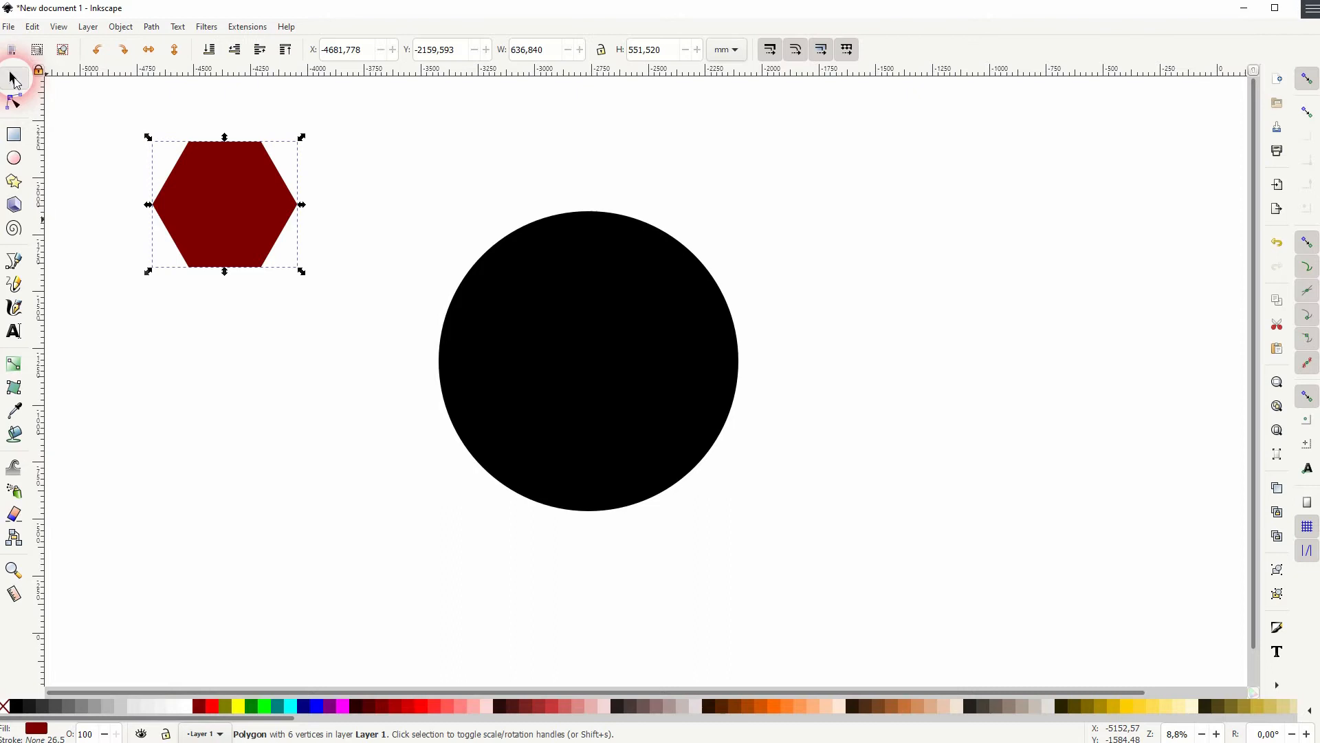
drag(246, 213, 606, 362)
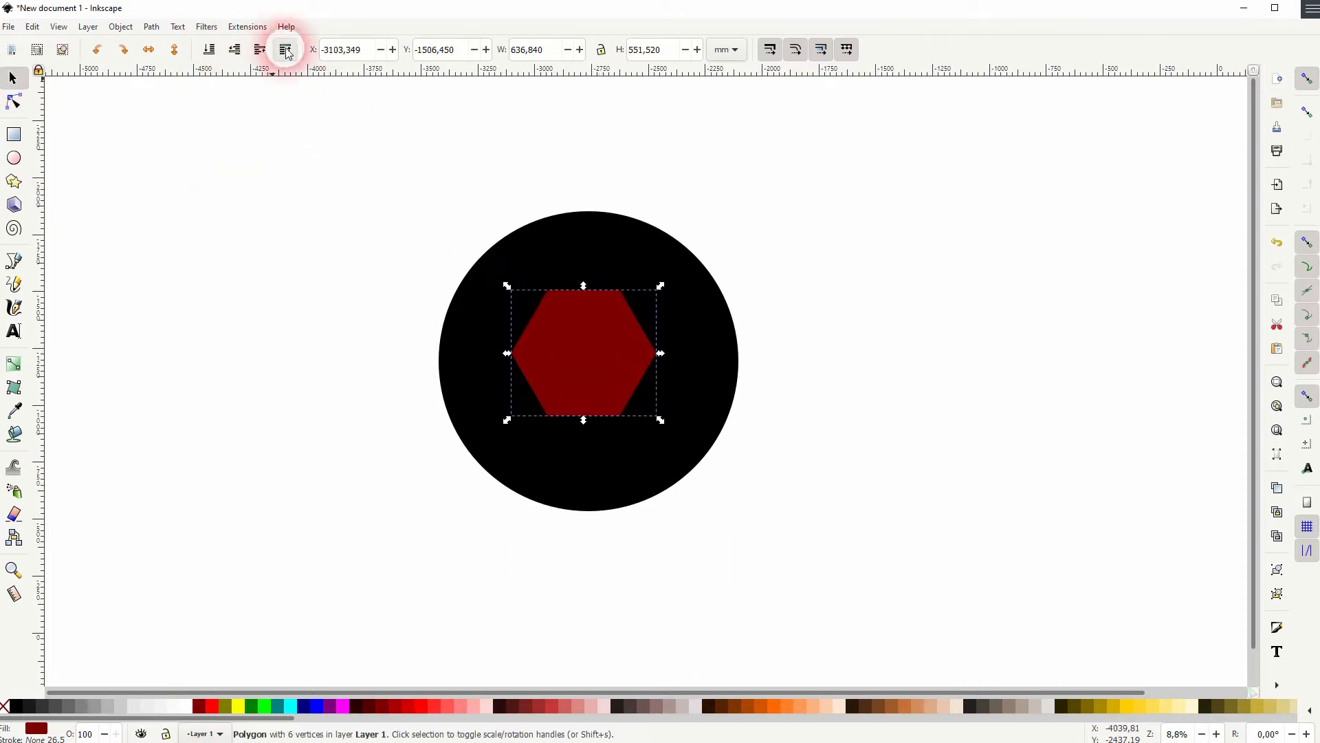
shift+click(612, 256)
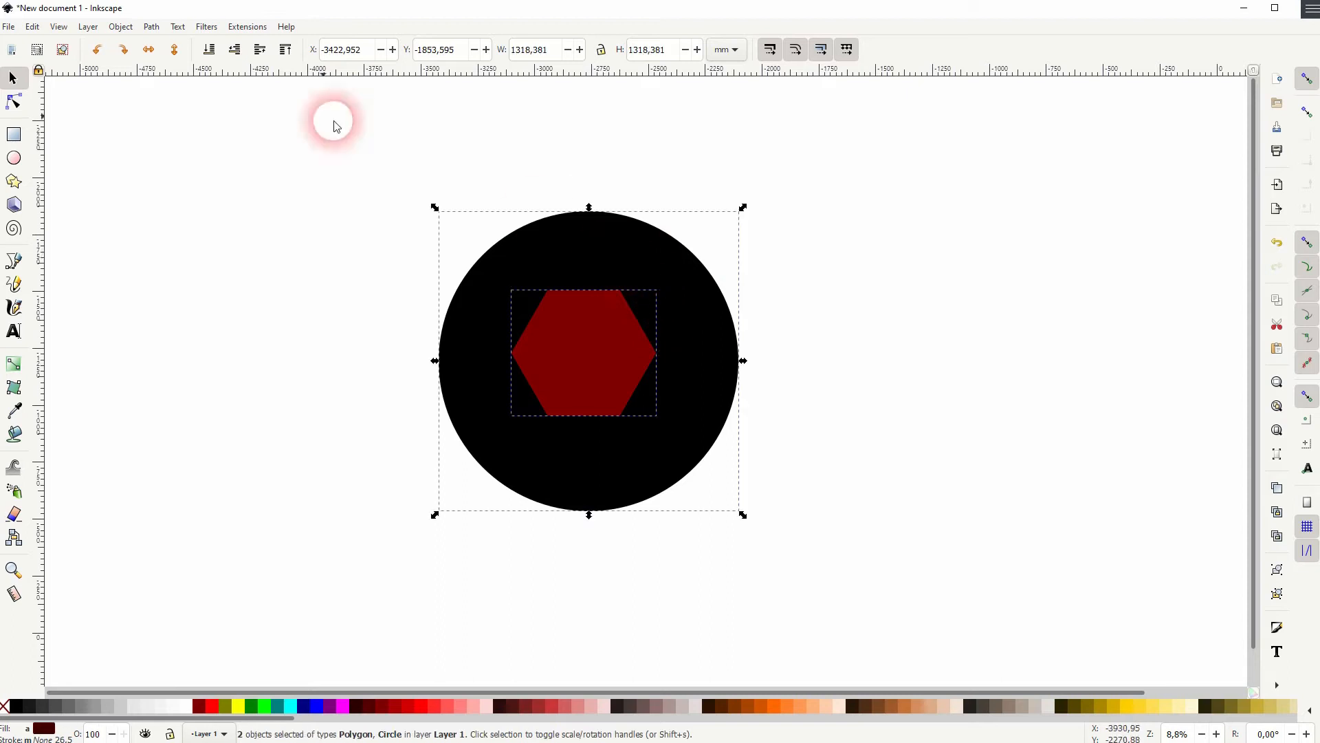
Center the hexagon on the circle horizontally and vertically with Align and Distribute
click(121, 26)
click(244, 460)
click(1215, 118)
click(1184, 142)
click(1153, 146)
click(1153, 170)
click(1249, 73)
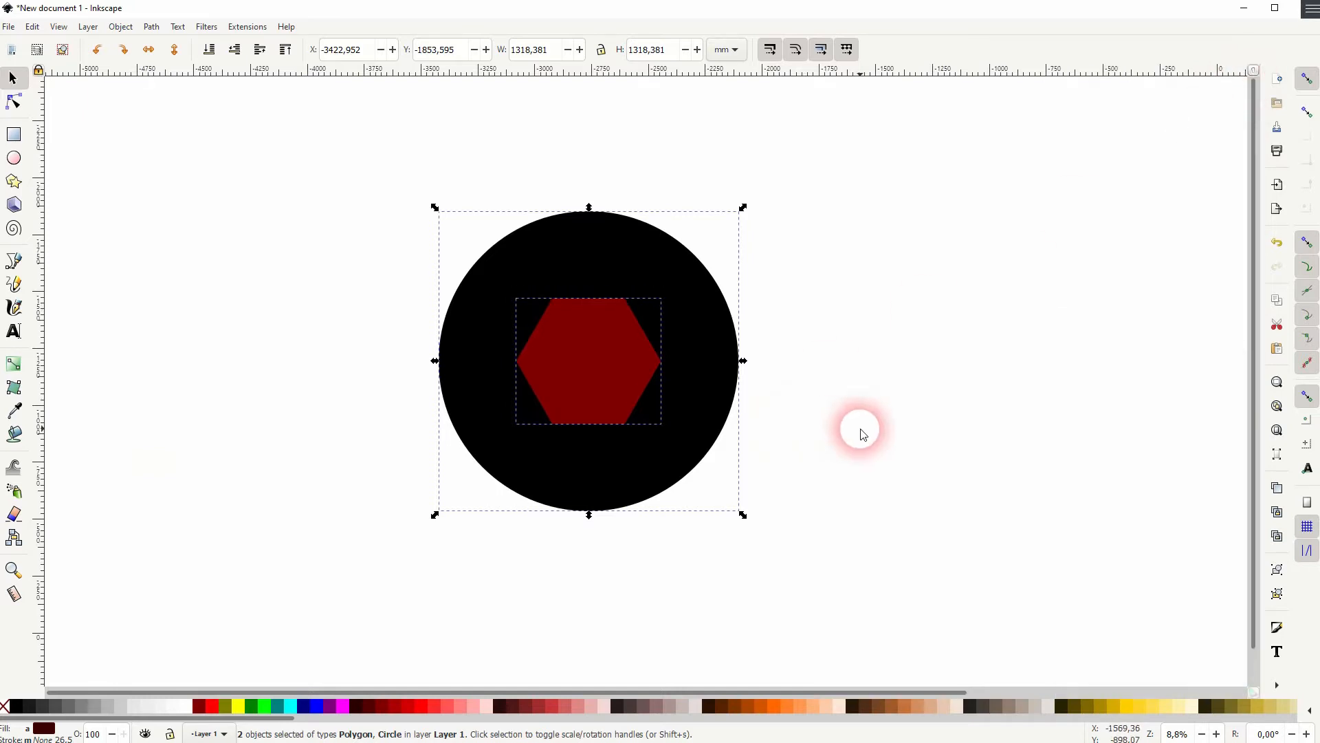
Select both shapes and subtract the hexagon from the circle with Difference
click(625, 374)
drag(664, 364, 672, 361)
click(815, 471)
drag(348, 560, 877, 135)
click(152, 26)
click(183, 110)
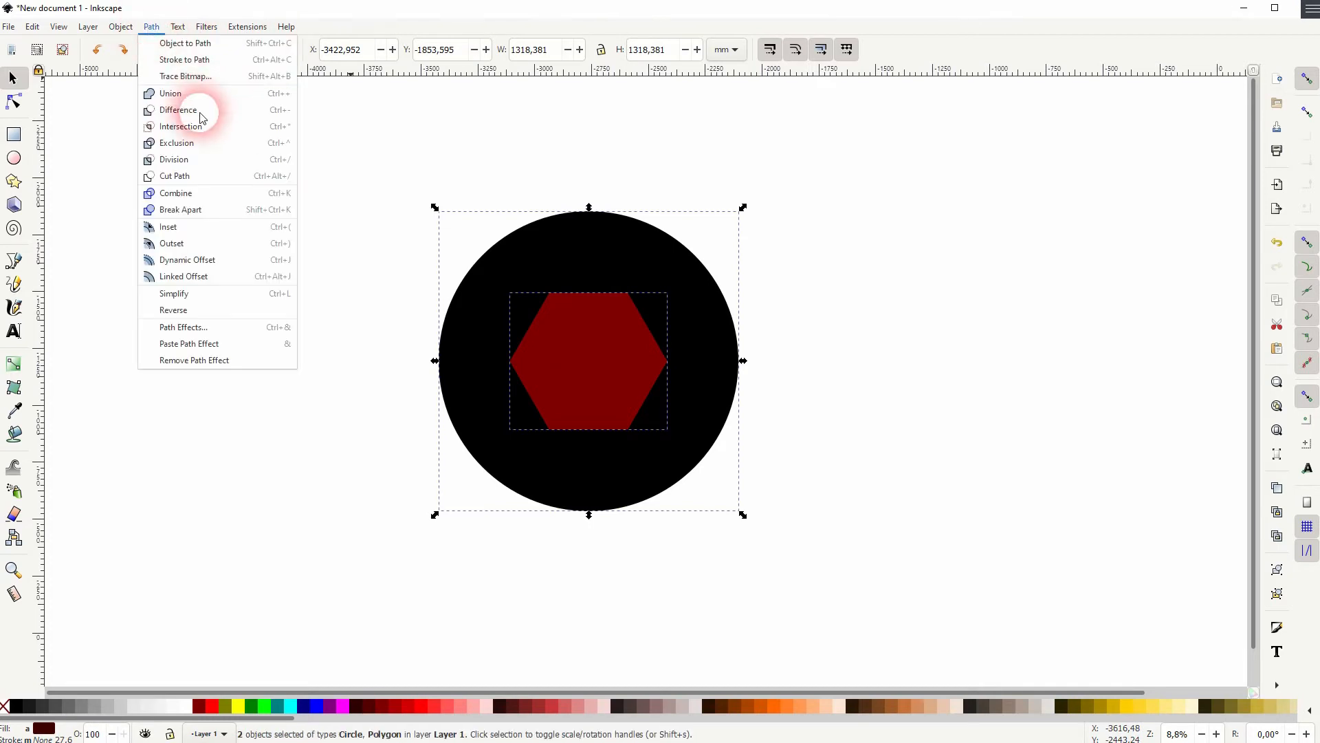
Move the resulting ring slightly to the right
drag(675, 306, 726, 351)
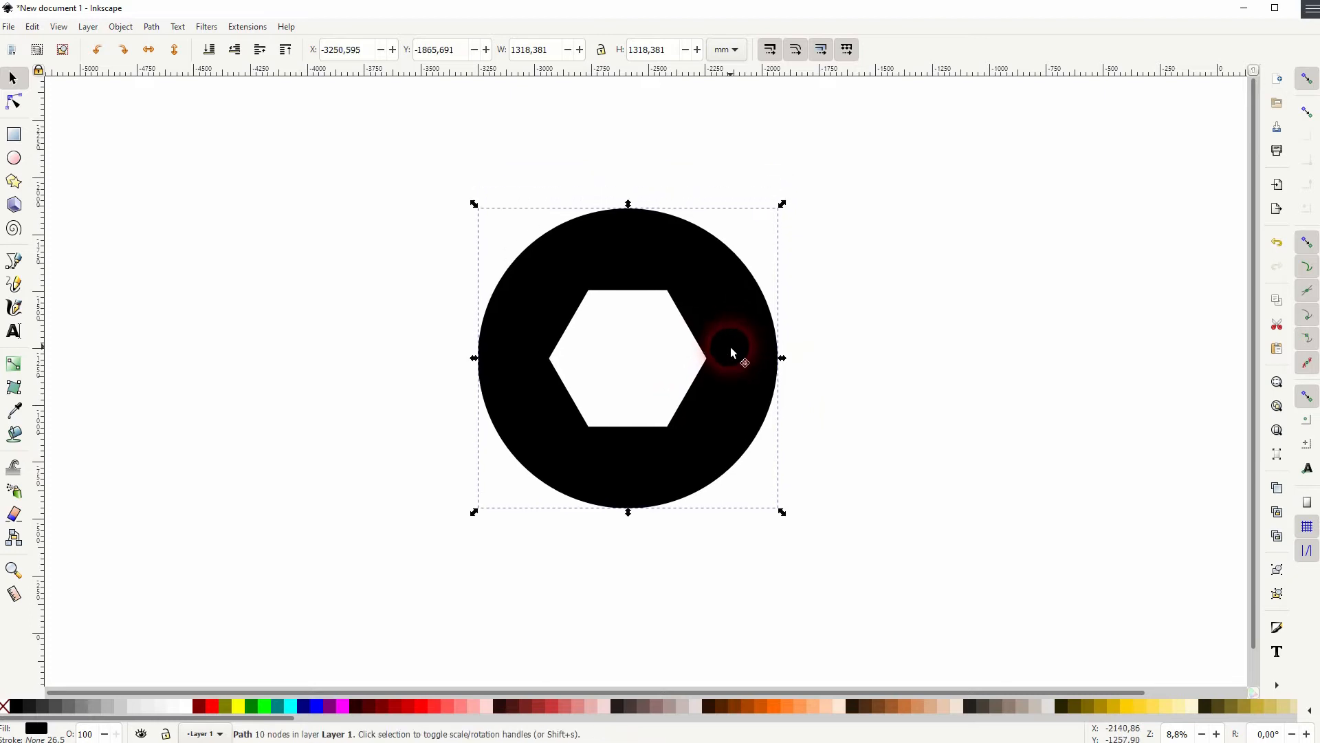
click(947, 391)
Draw a horizontal line along the hexagonal hole's top edge and extend it left past the ring
click(13, 260)
click(668, 291)
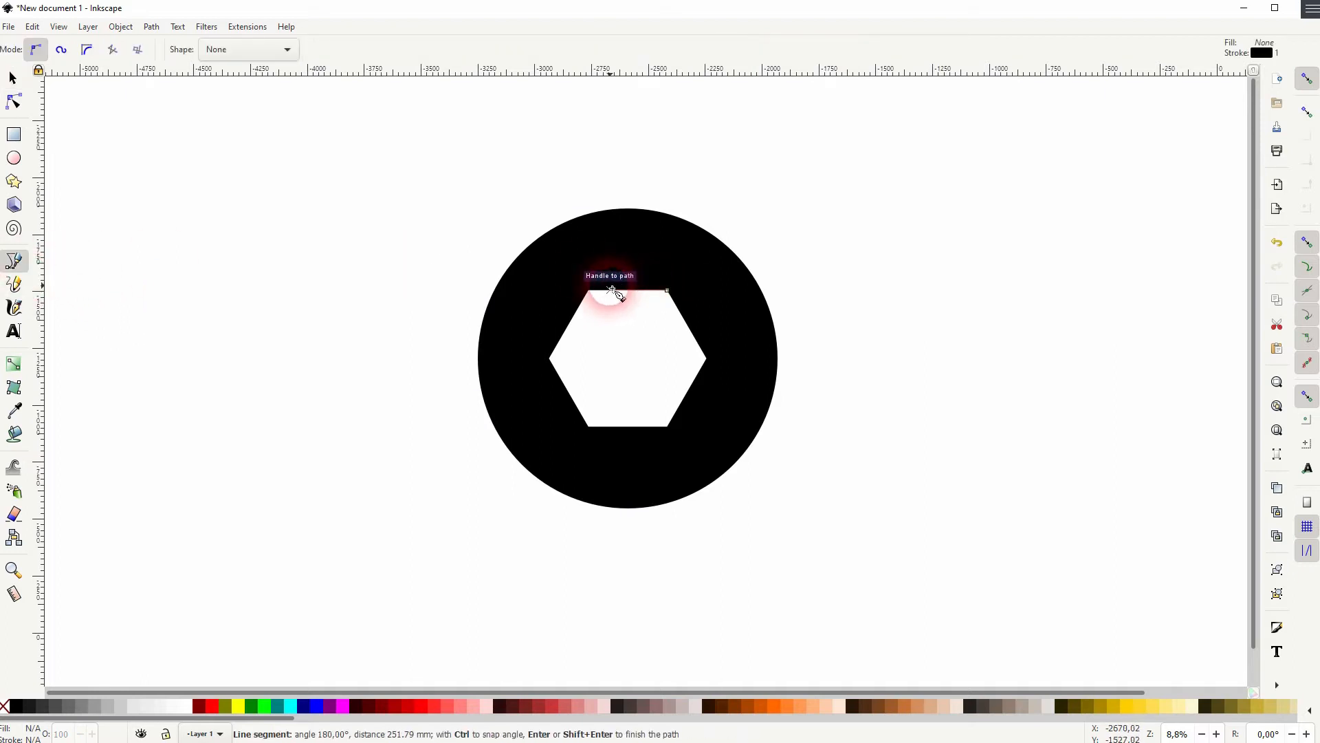
click(588, 291)
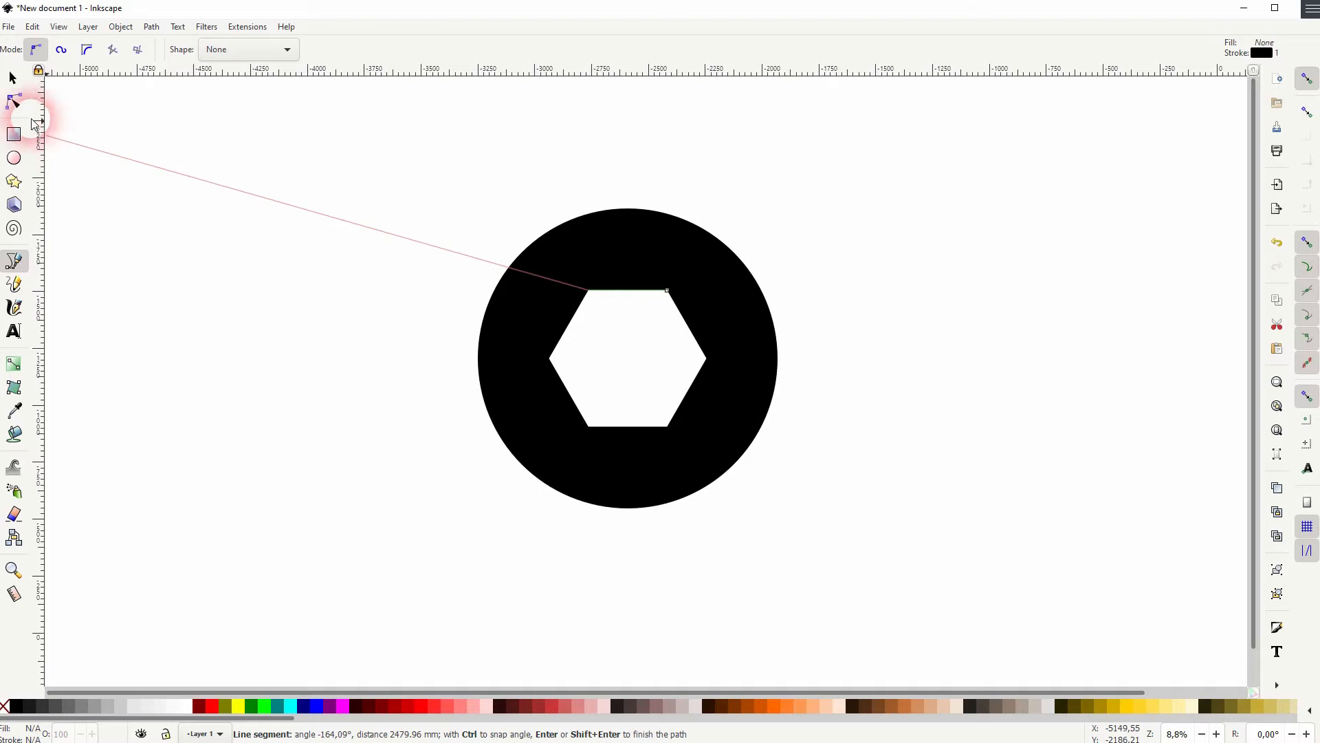
click(13, 102)
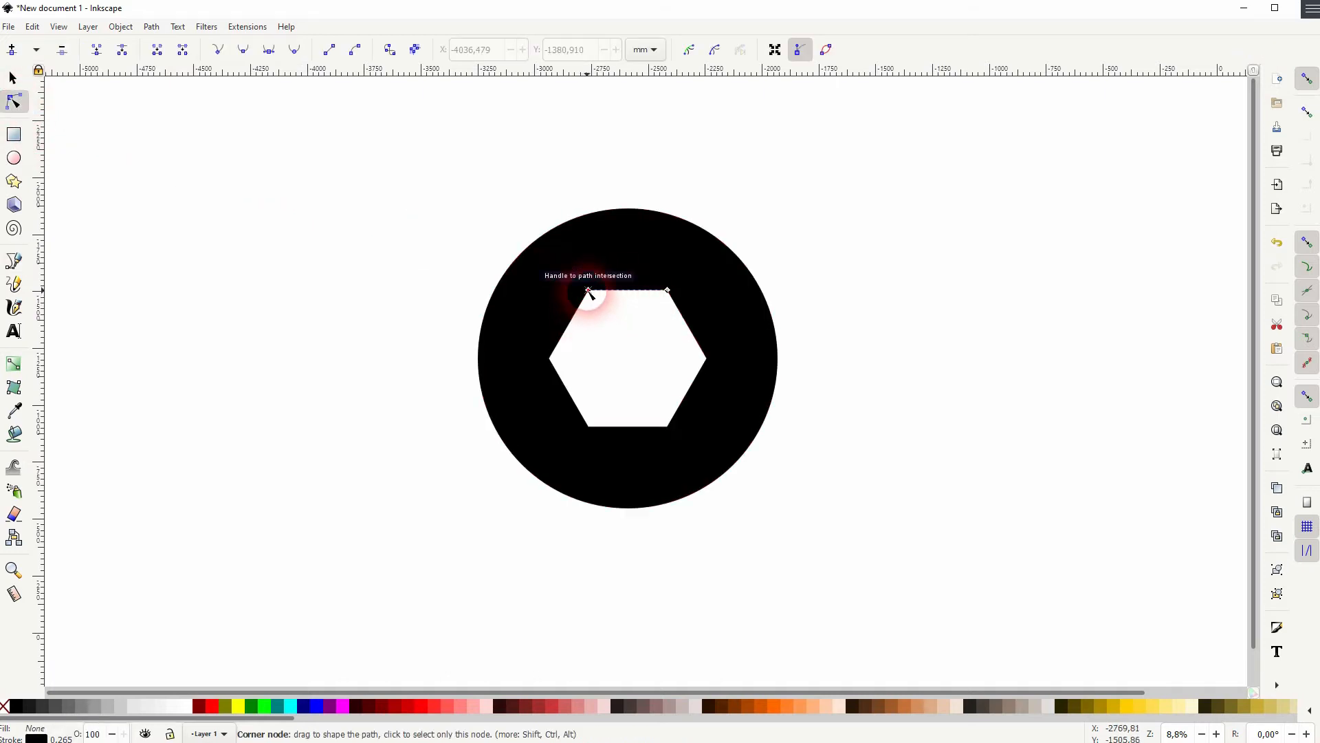
drag(589, 291, 332, 291)
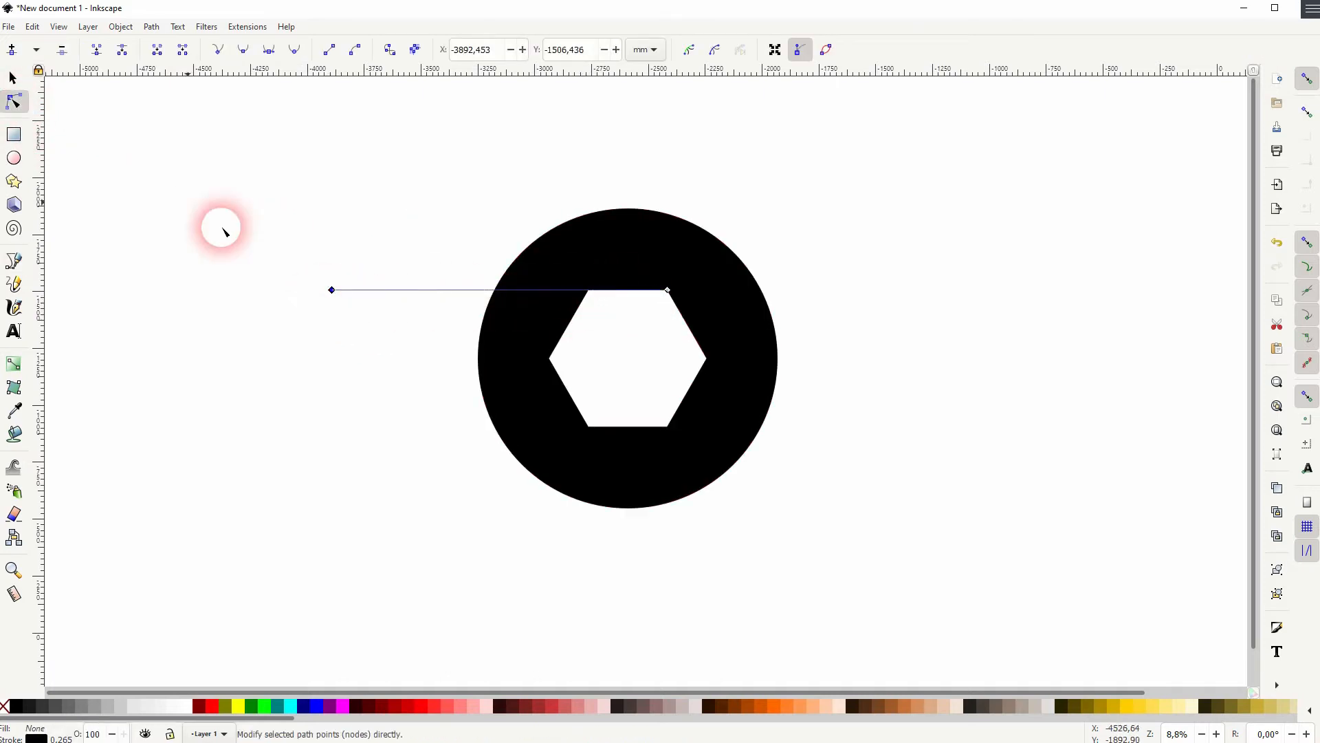
Set the line's stroke color to cyan
click(14, 78)
click(273, 392)
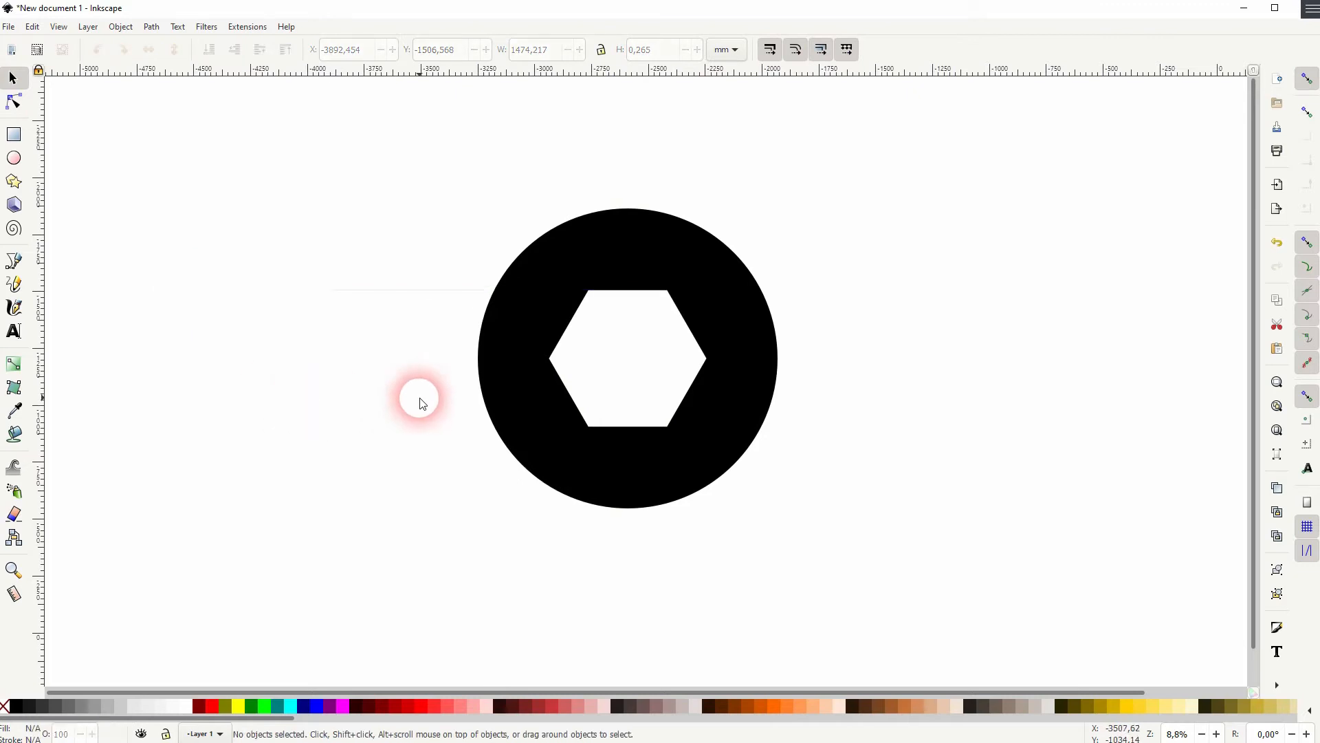
click(425, 294)
shift+click(290, 704)
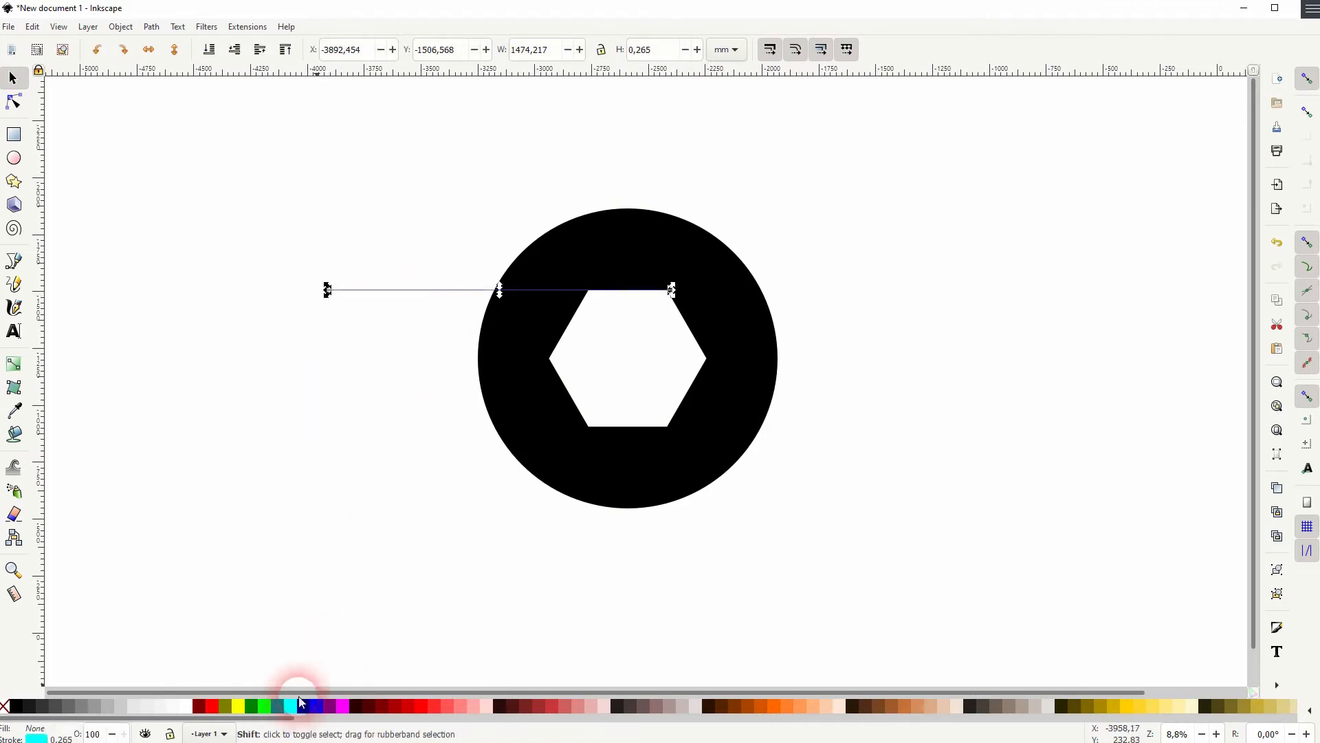
click(360, 488)
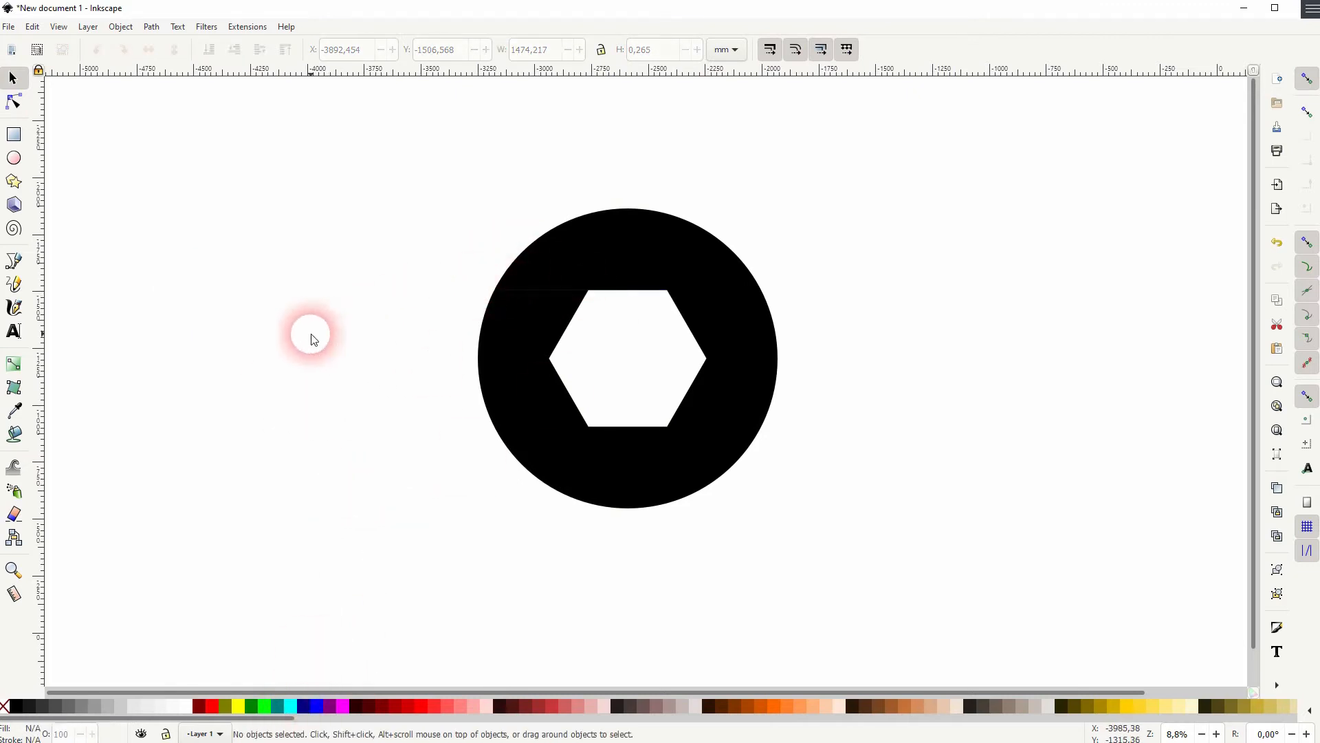
click(424, 295)
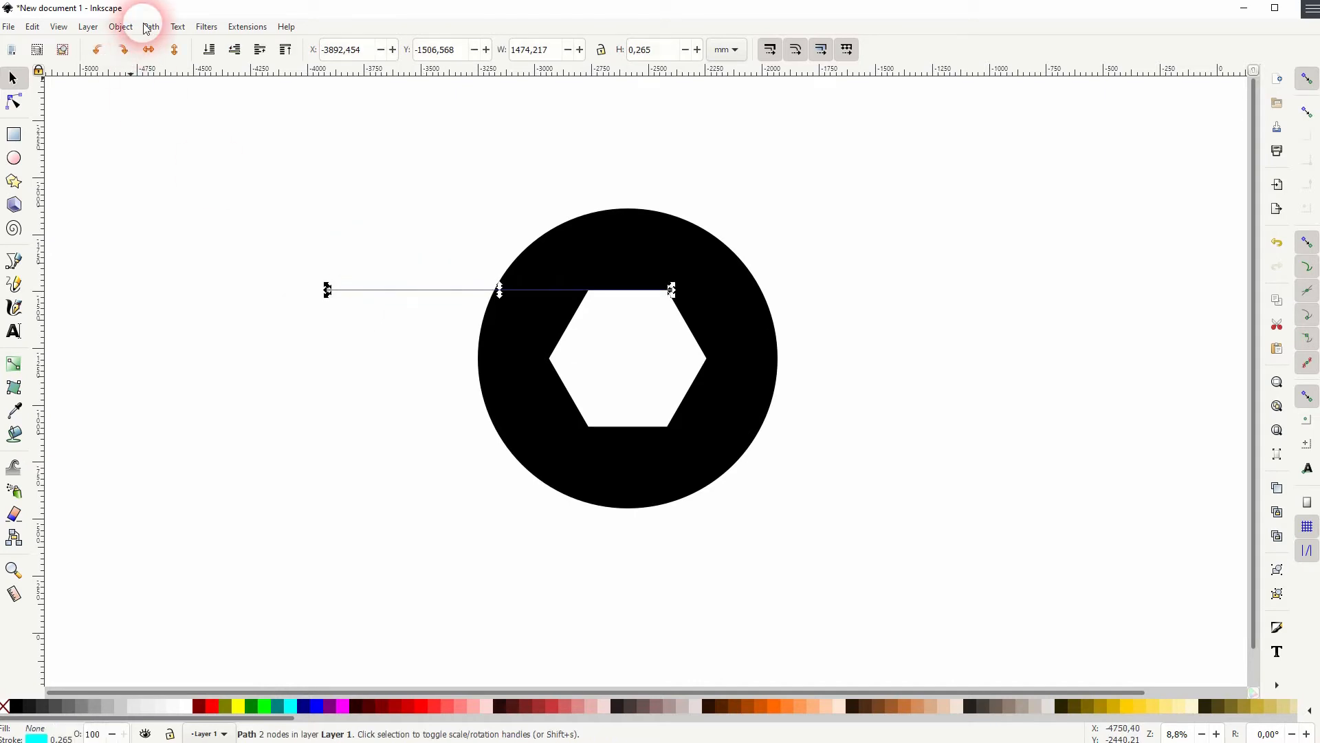
Set the line's stroke width to 100 px in Fill and Stroke
click(142, 26)
click(141, 61)
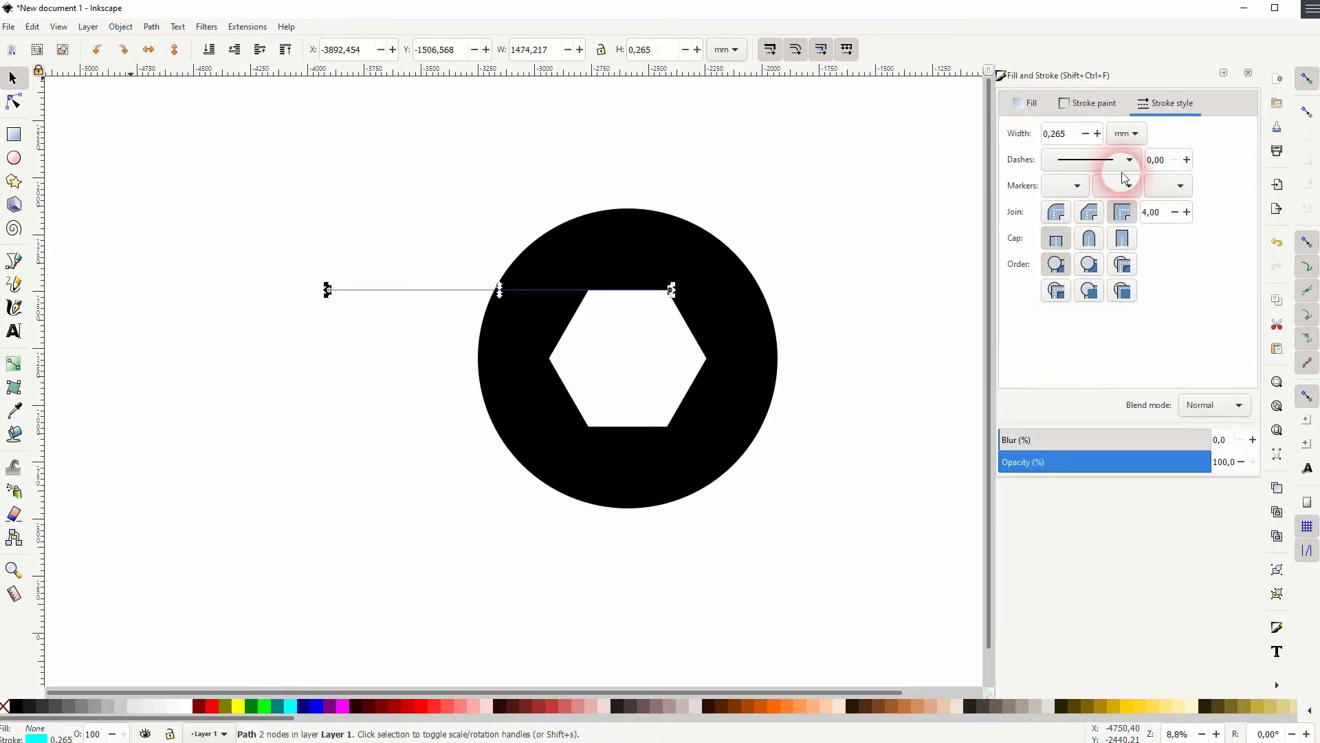
click(1092, 103)
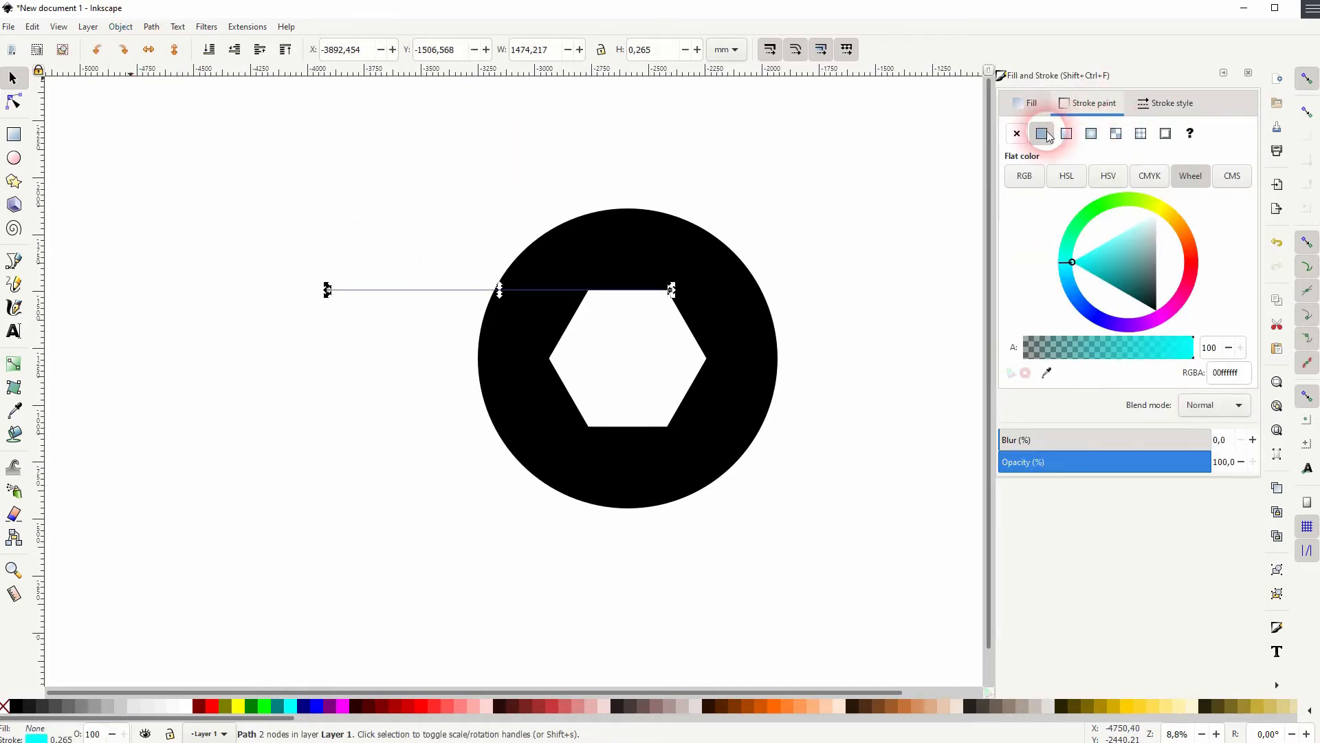
click(1164, 107)
click(1140, 135)
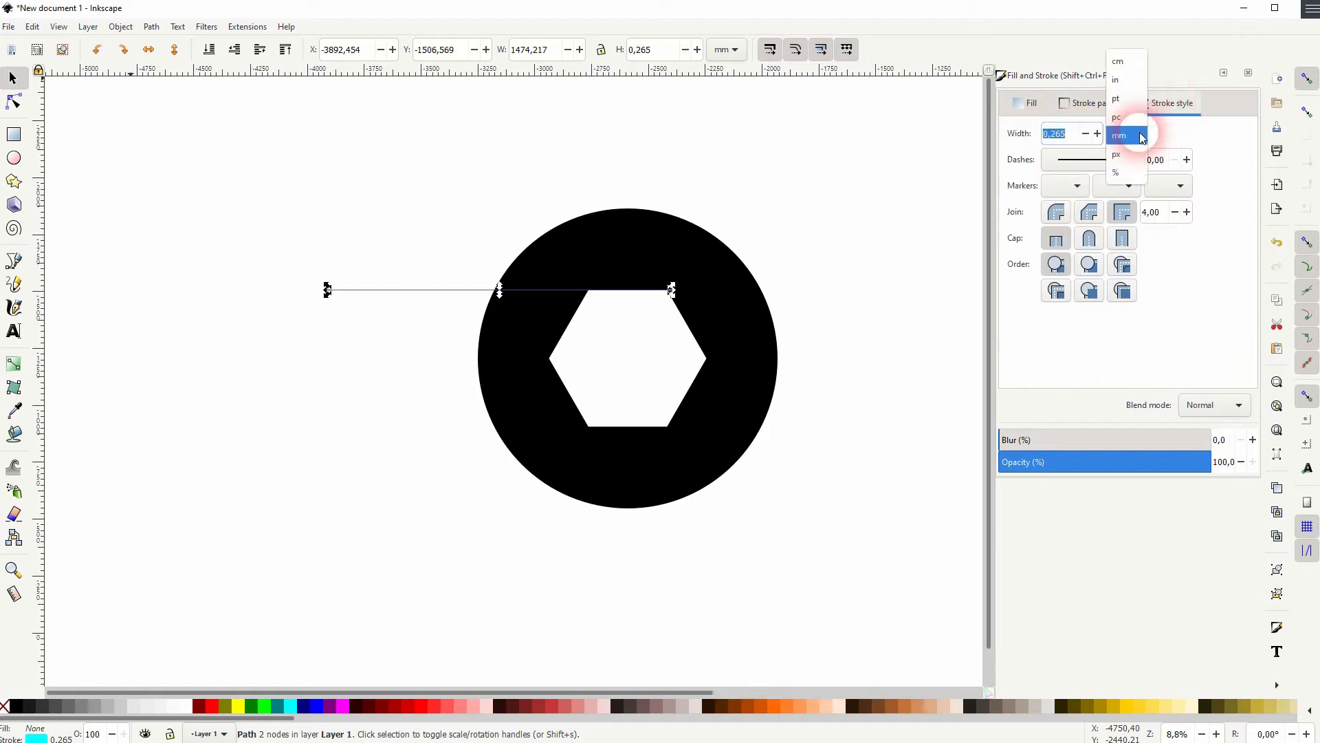
click(1127, 141)
text(100)
key(Return)
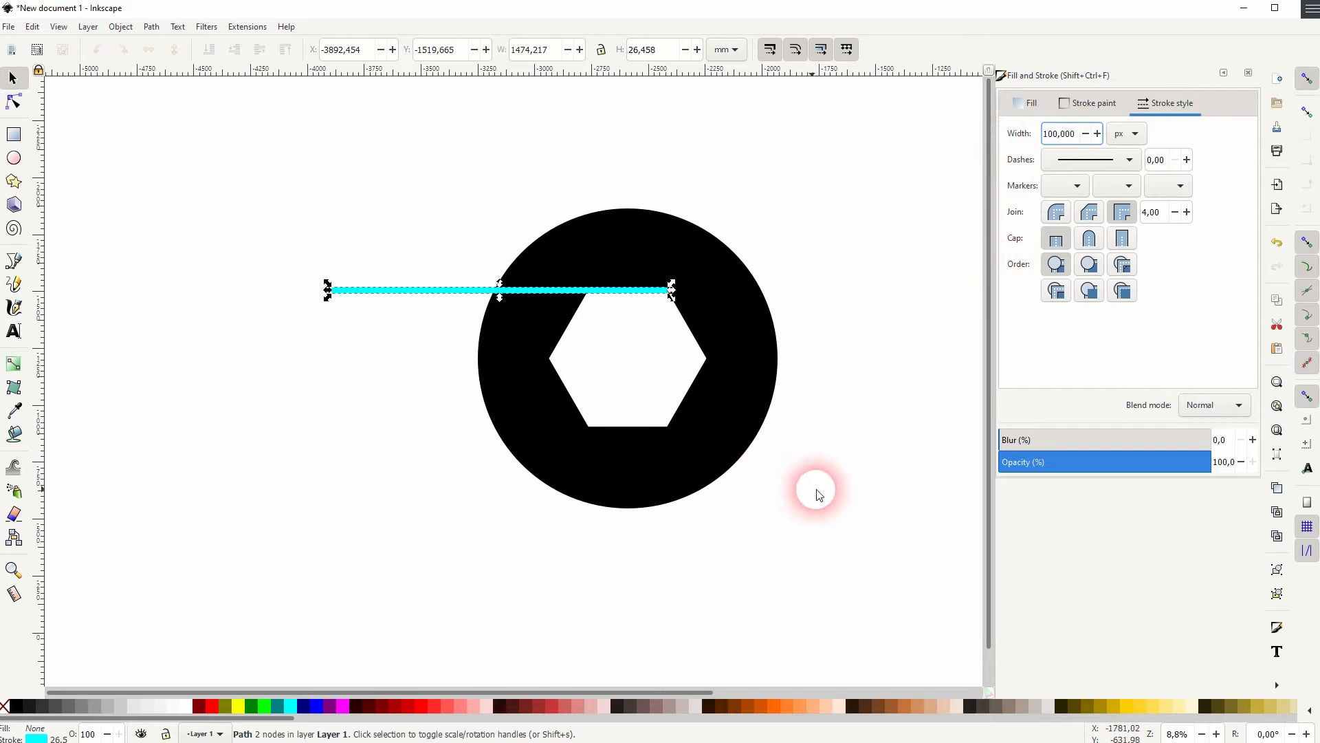
Try to subtract the line from the ring using Object to Path and Difference
click(814, 489)
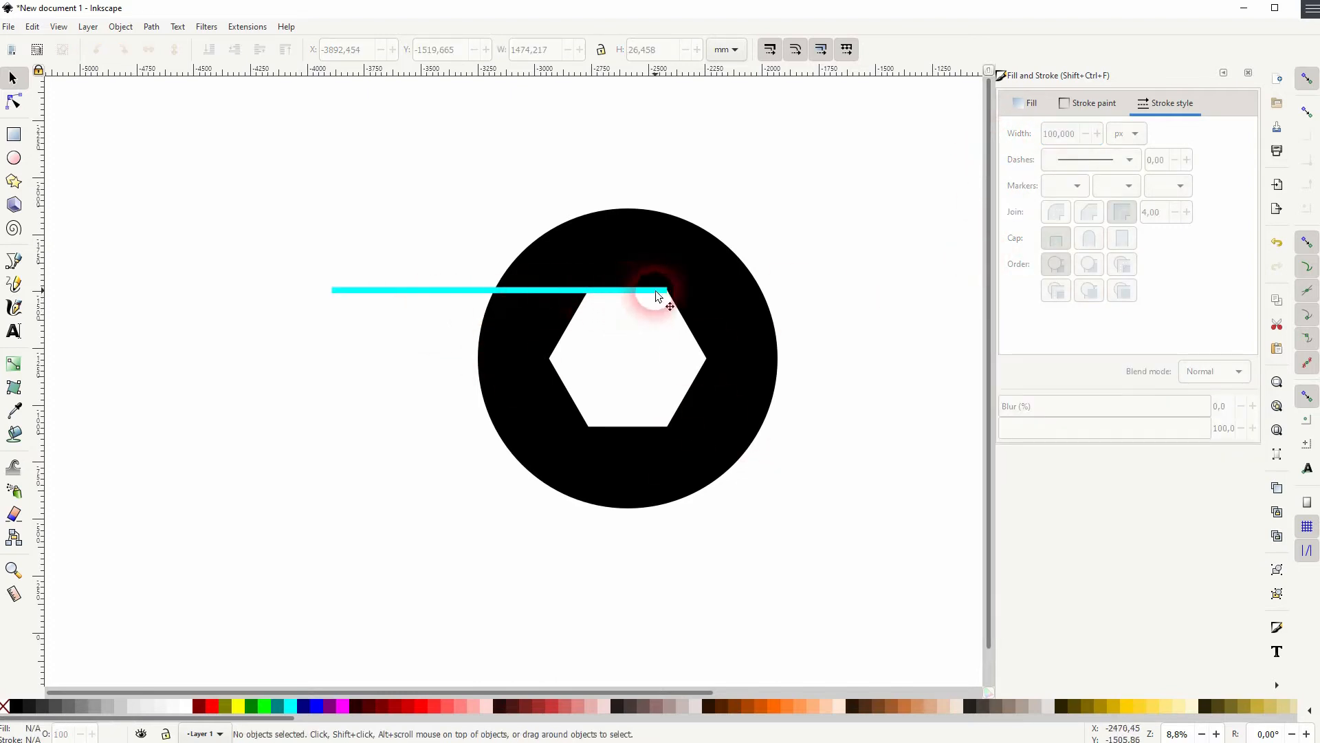
click(383, 290)
click(151, 26)
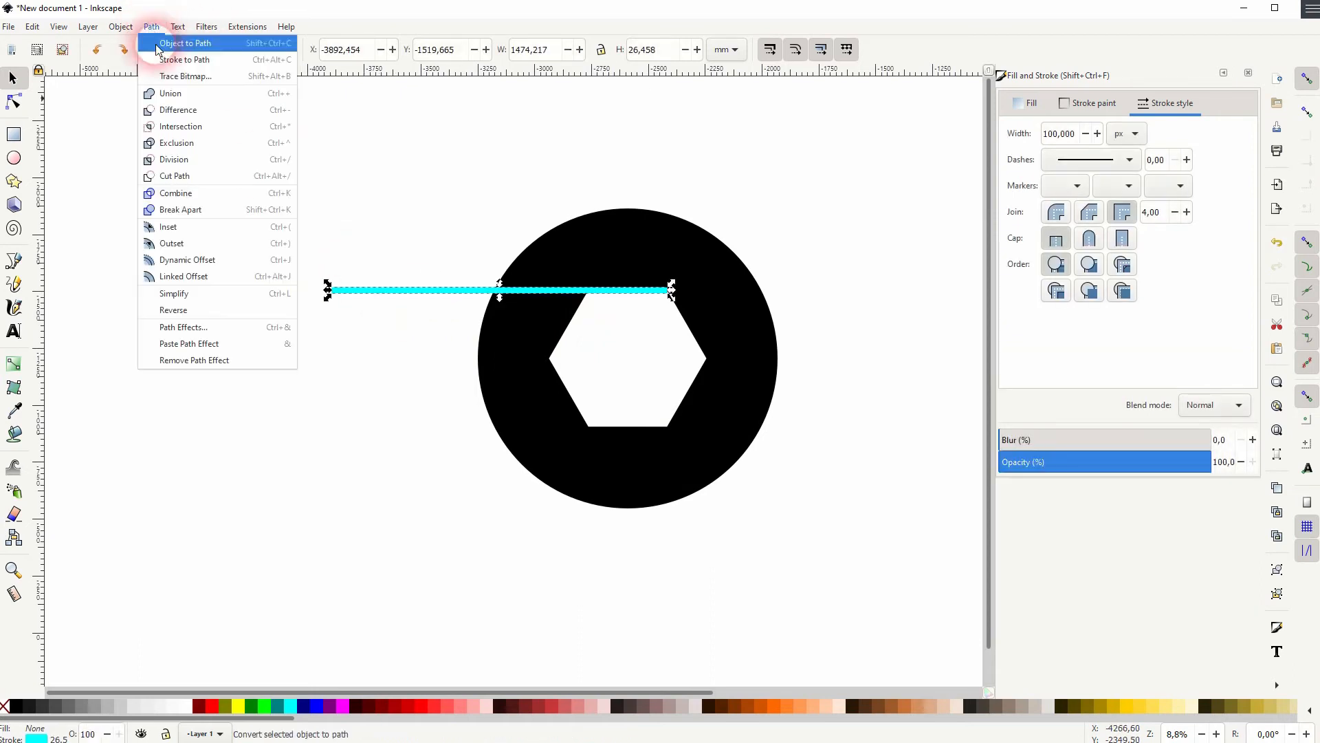
click(156, 44)
shift+click(619, 258)
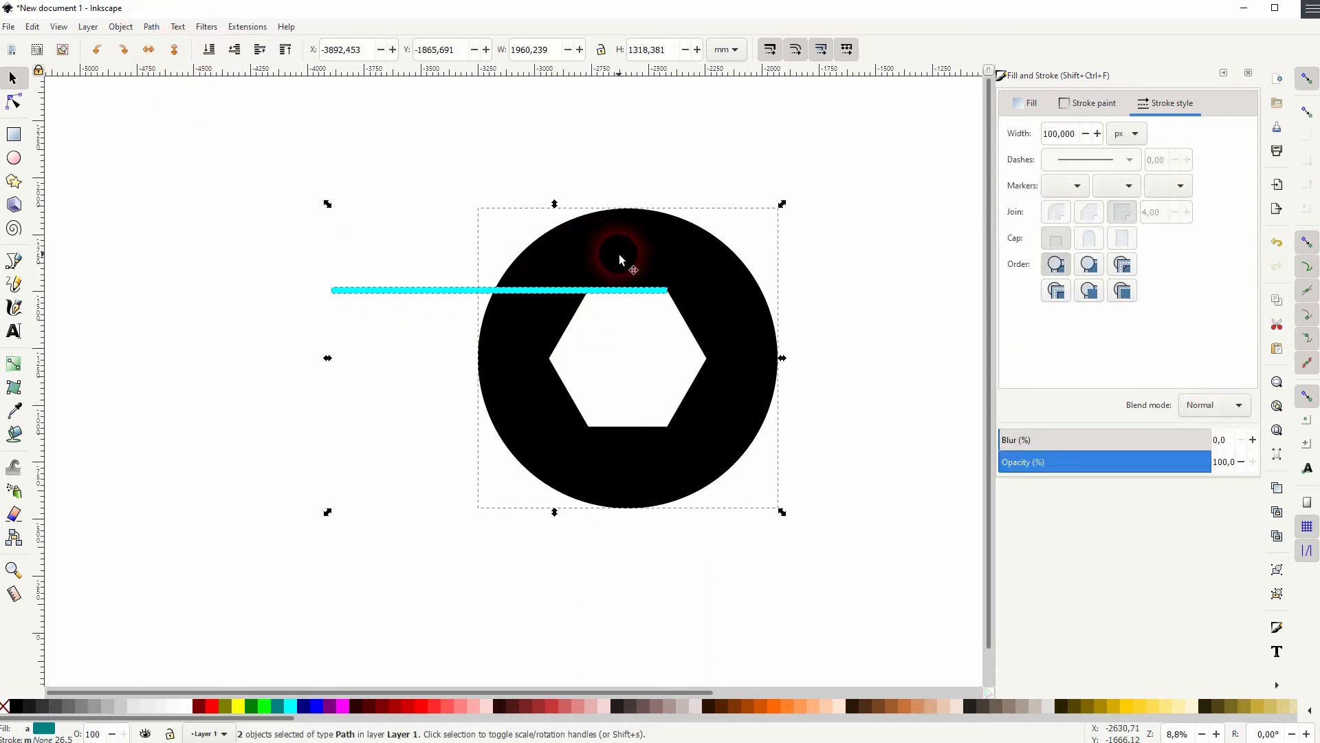
click(151, 26)
click(202, 110)
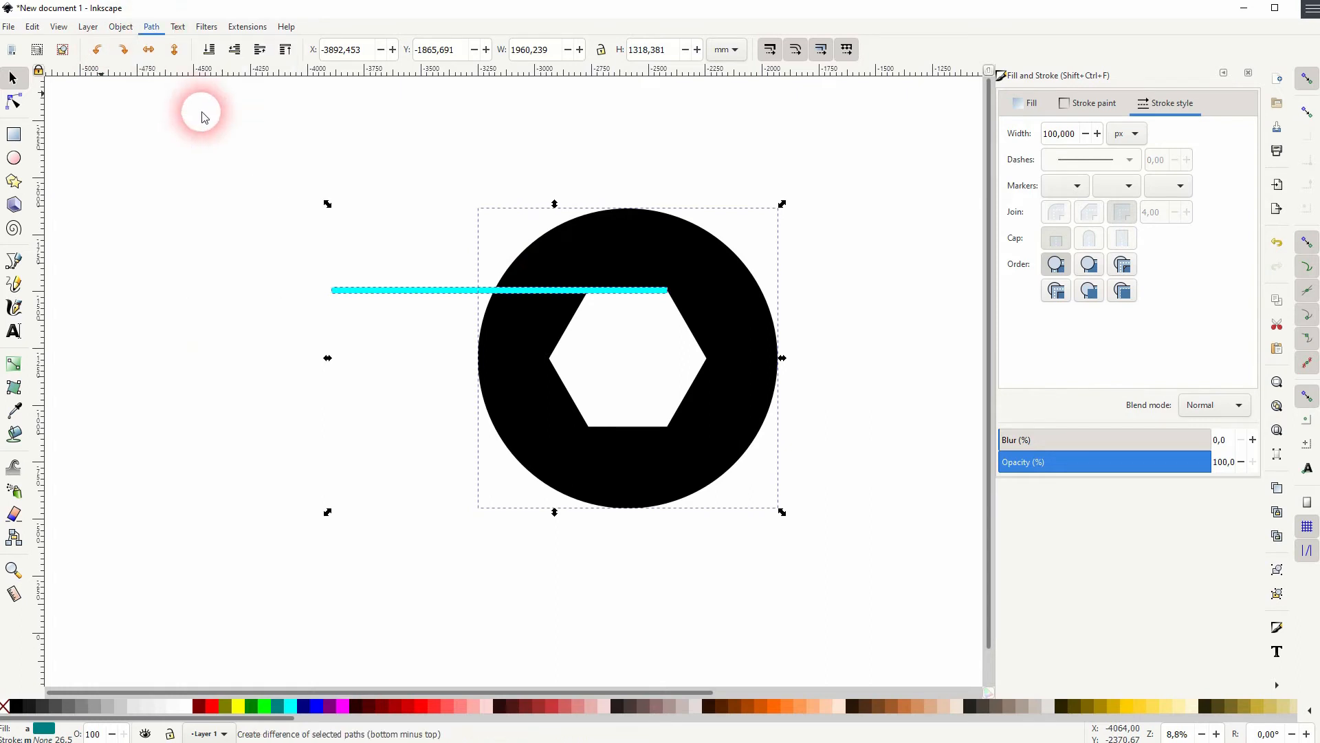
click(274, 530)
Undo the Difference and an accidental move of the line
scroll(670, 288, up, 7)
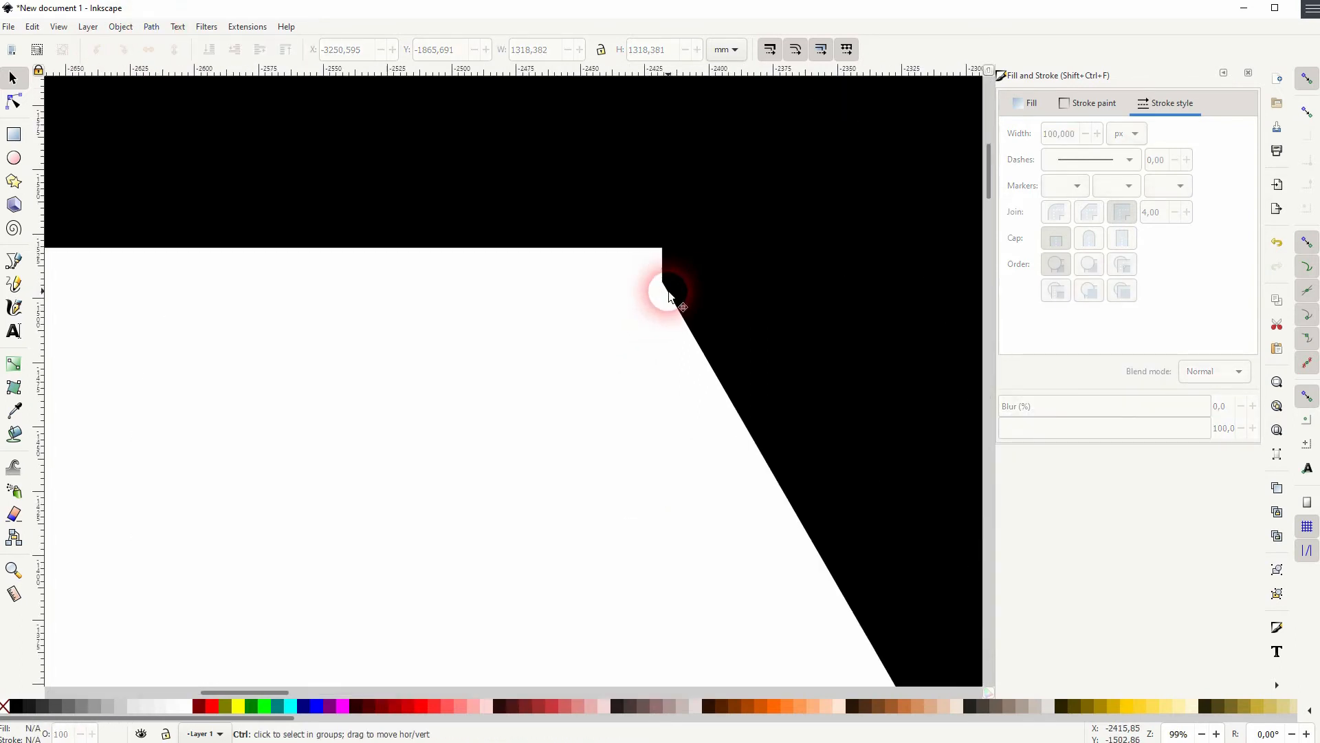
scroll(671, 295, up, 2)
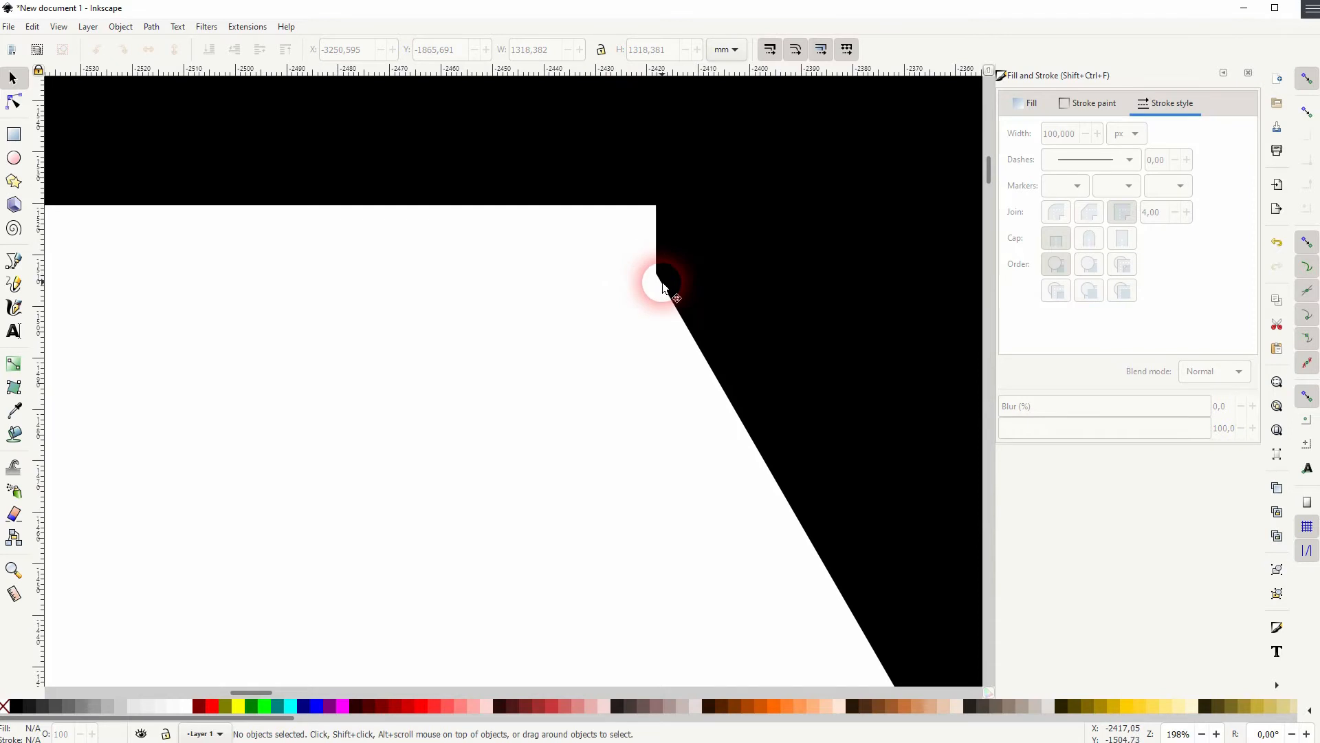
key(ctrl+z)
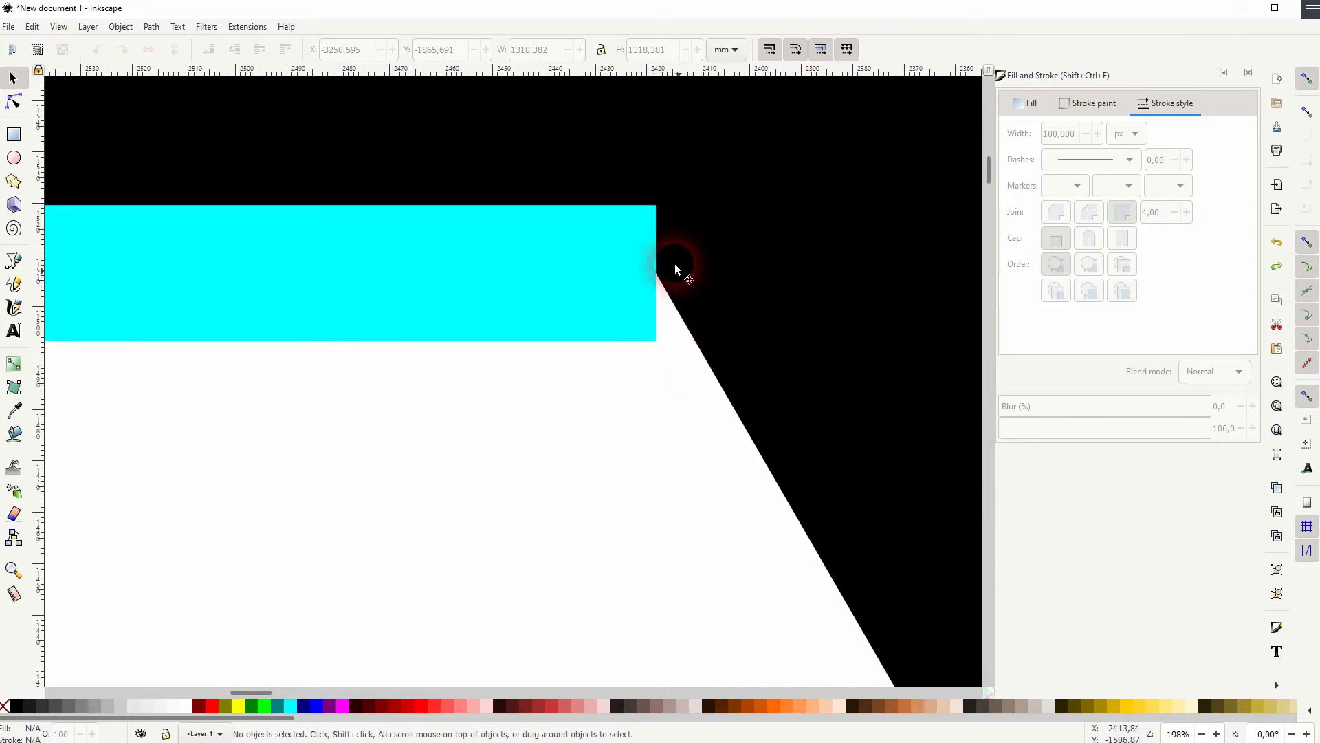
mouse_move(529, 275)
mouse_down()
mouse_move(522, 347)
mouse_move(534, 350)
mouse_up()
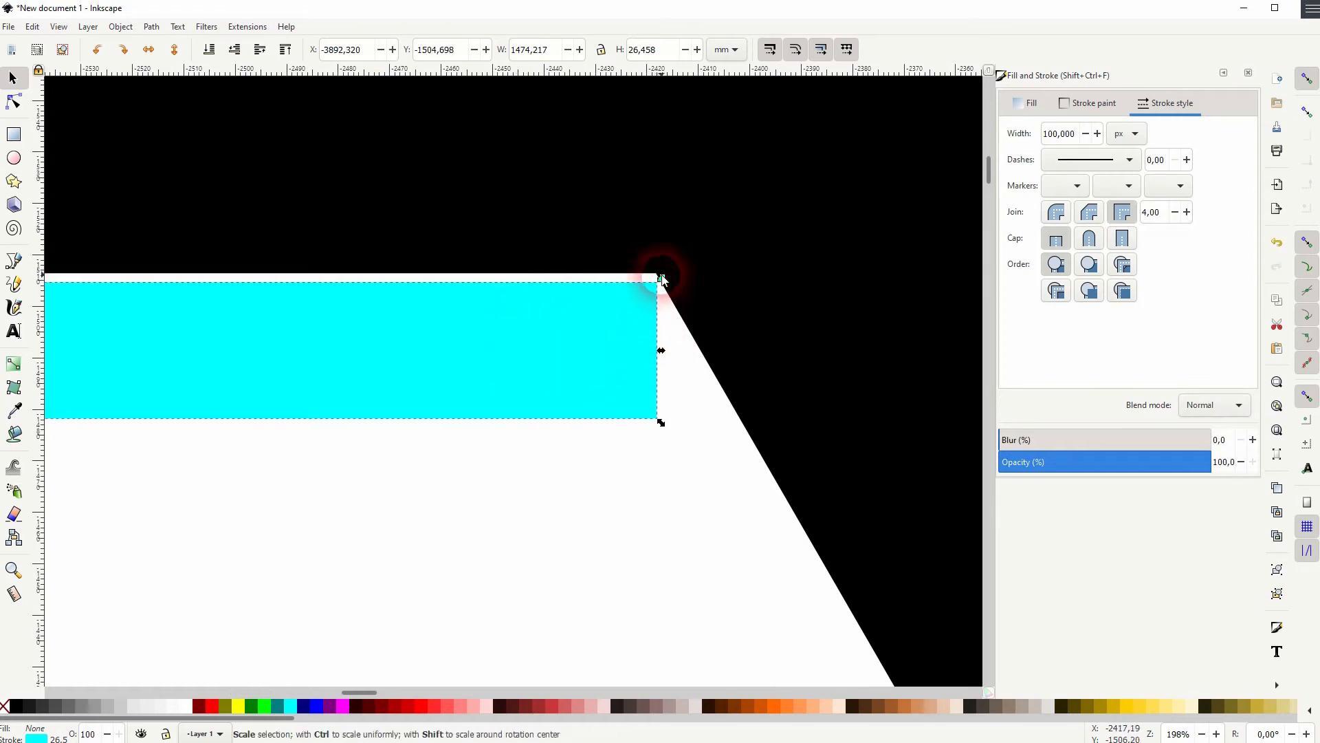
key(ctrl+z)
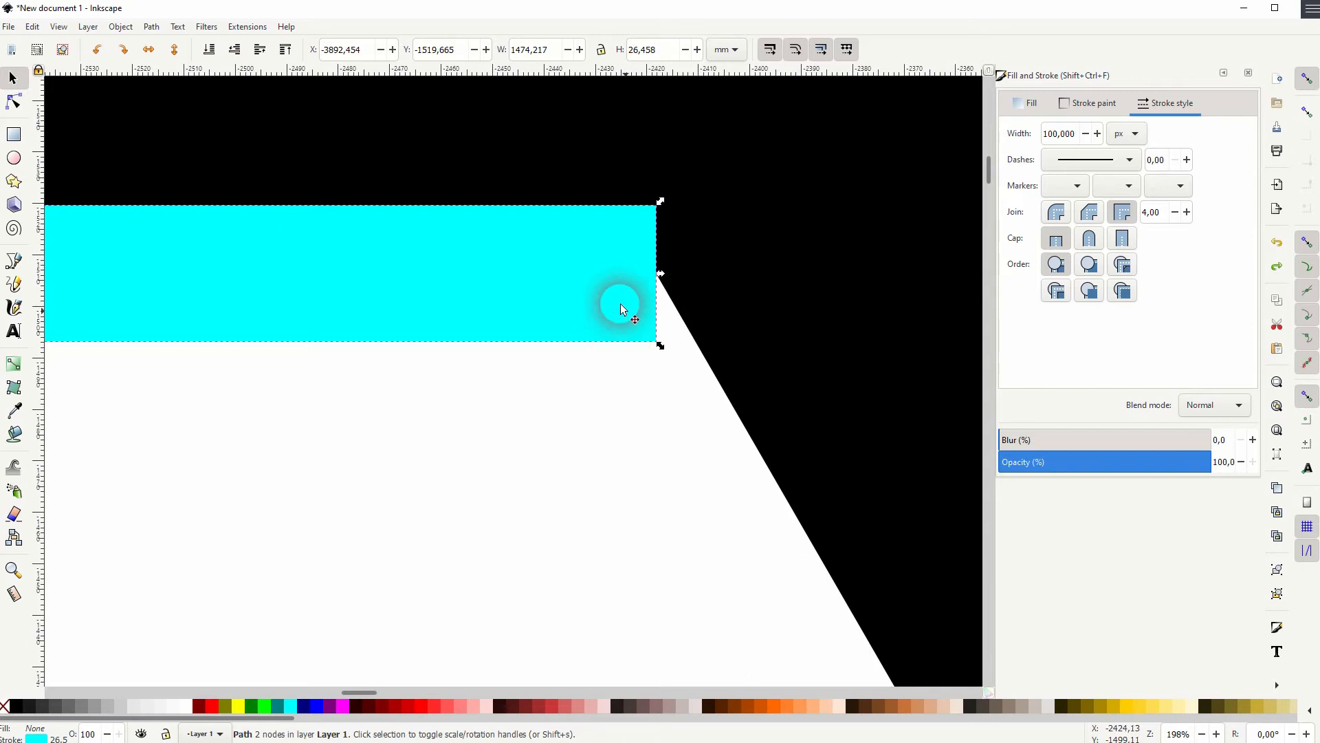
Convert the cyan line's stroke into a filled path
ctrl+scroll(482, 398, down, 5)
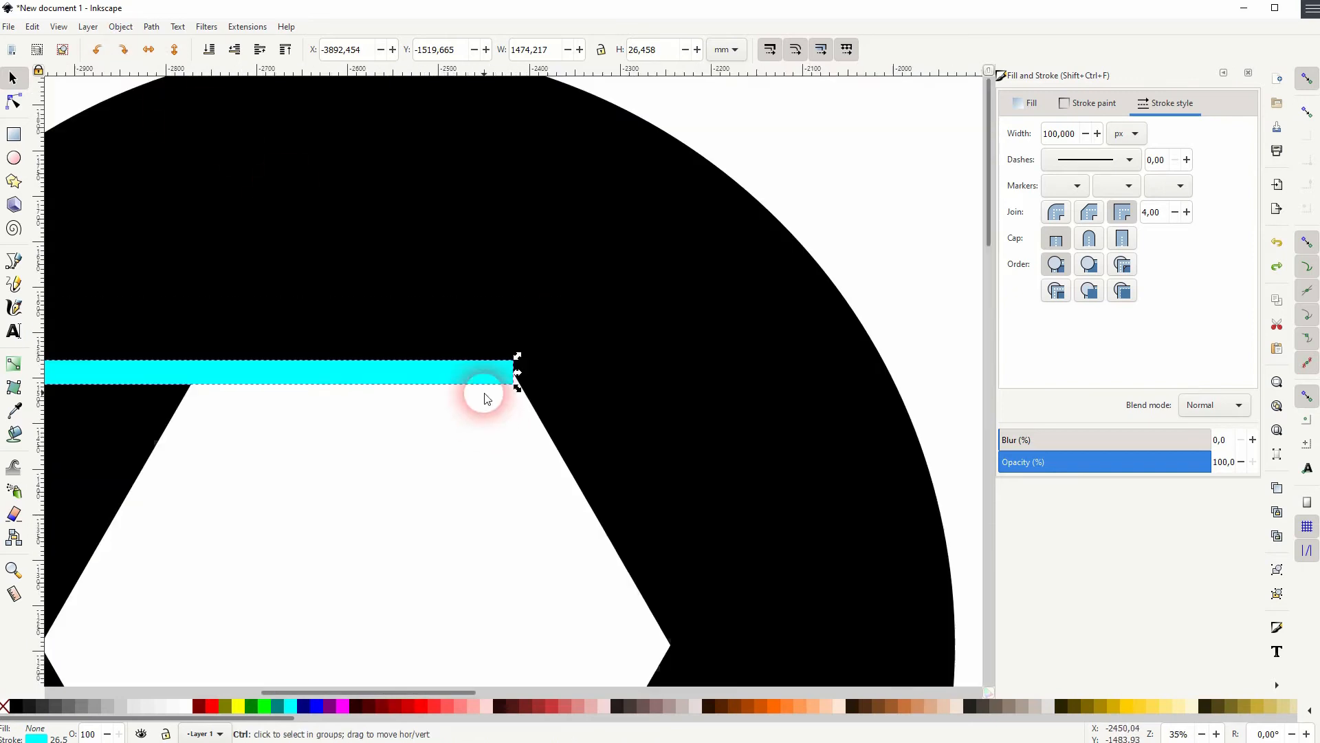
click(231, 187)
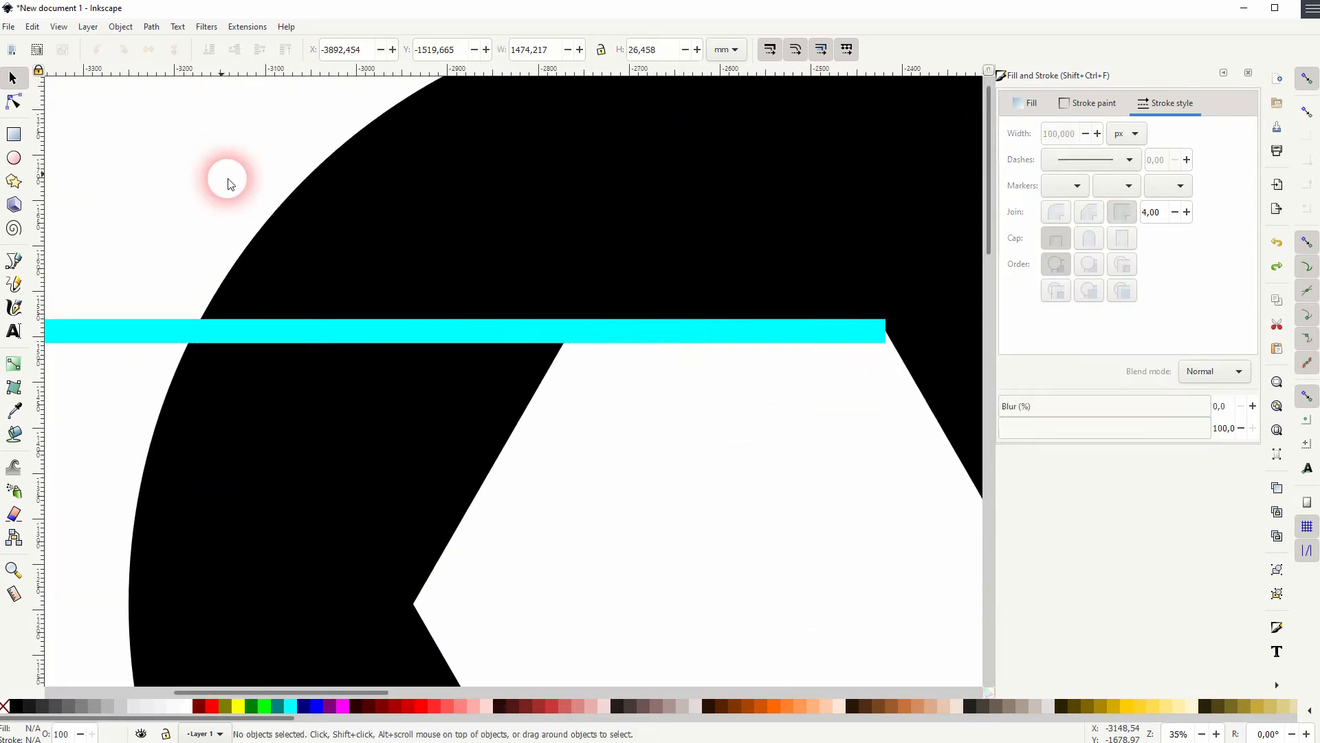
click(707, 335)
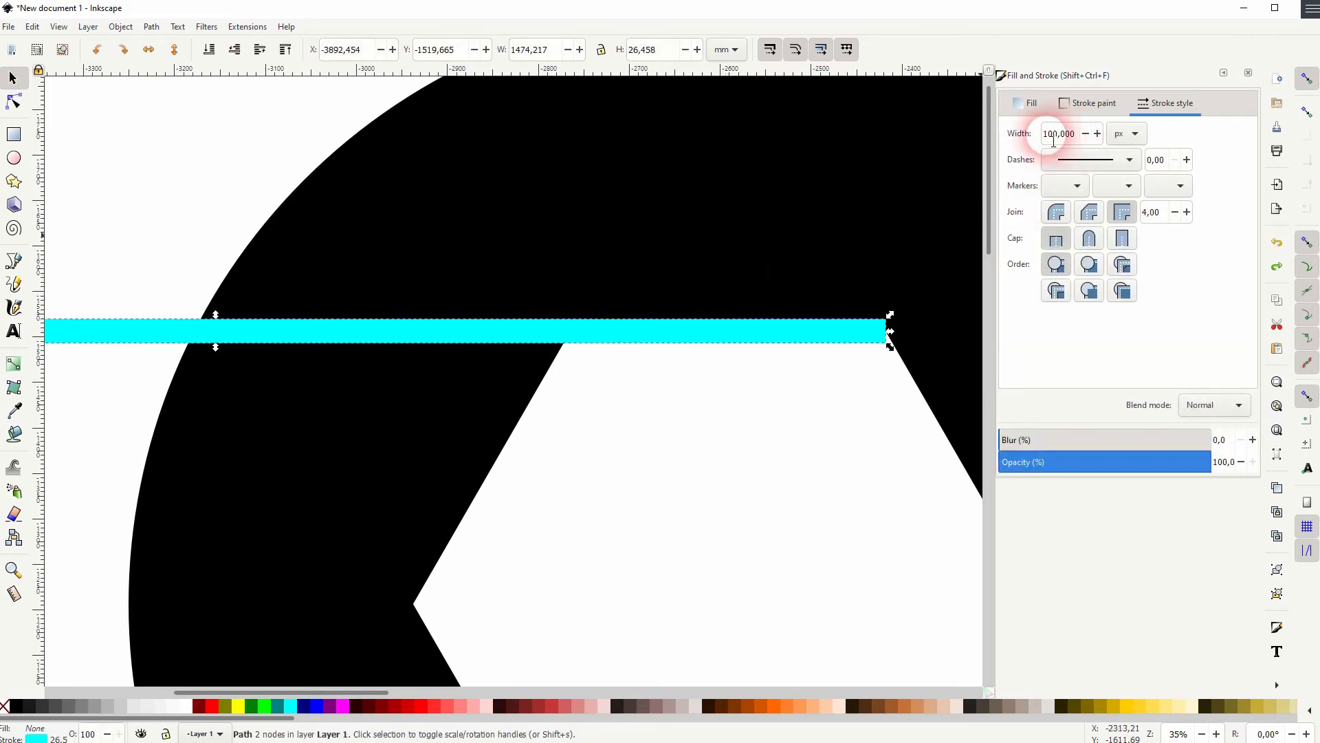
click(152, 26)
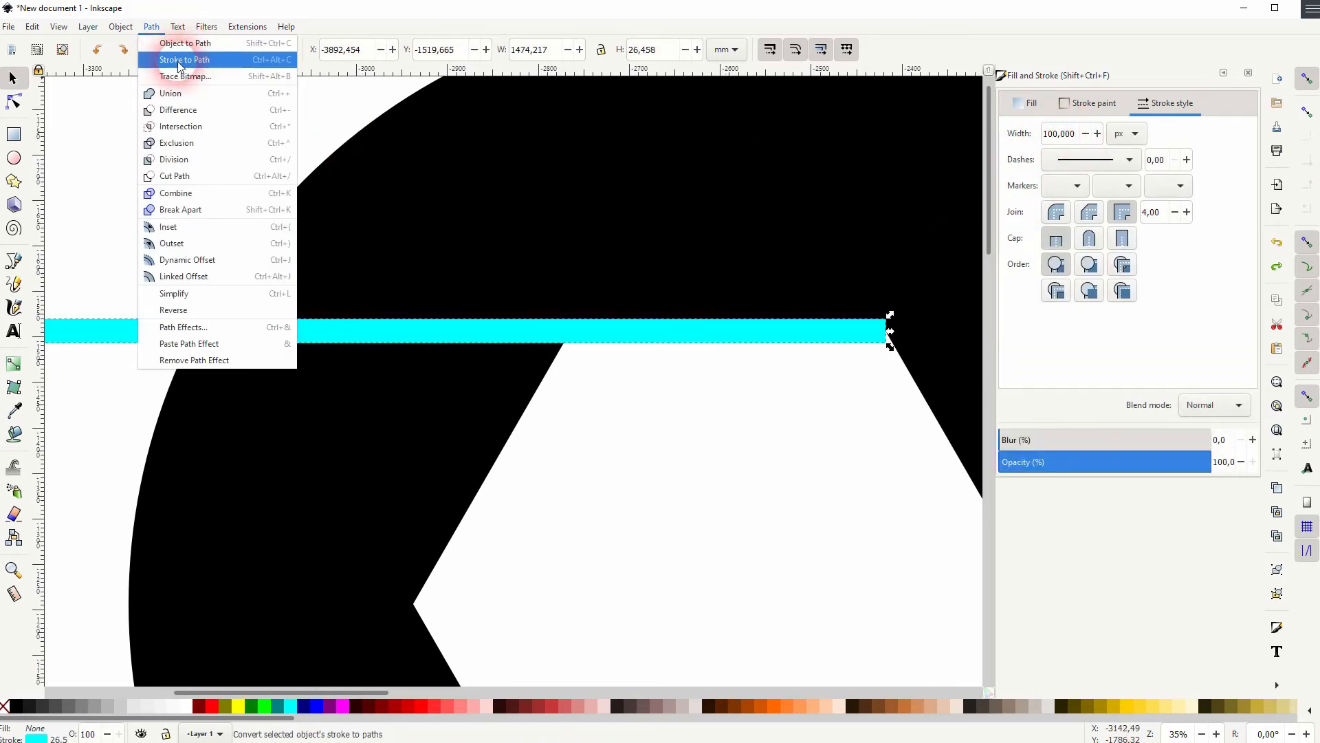
click(180, 60)
Move the stroked line down so its edge snaps to the hexagon's top corner
click(851, 463)
drag(851, 463, 662, 426)
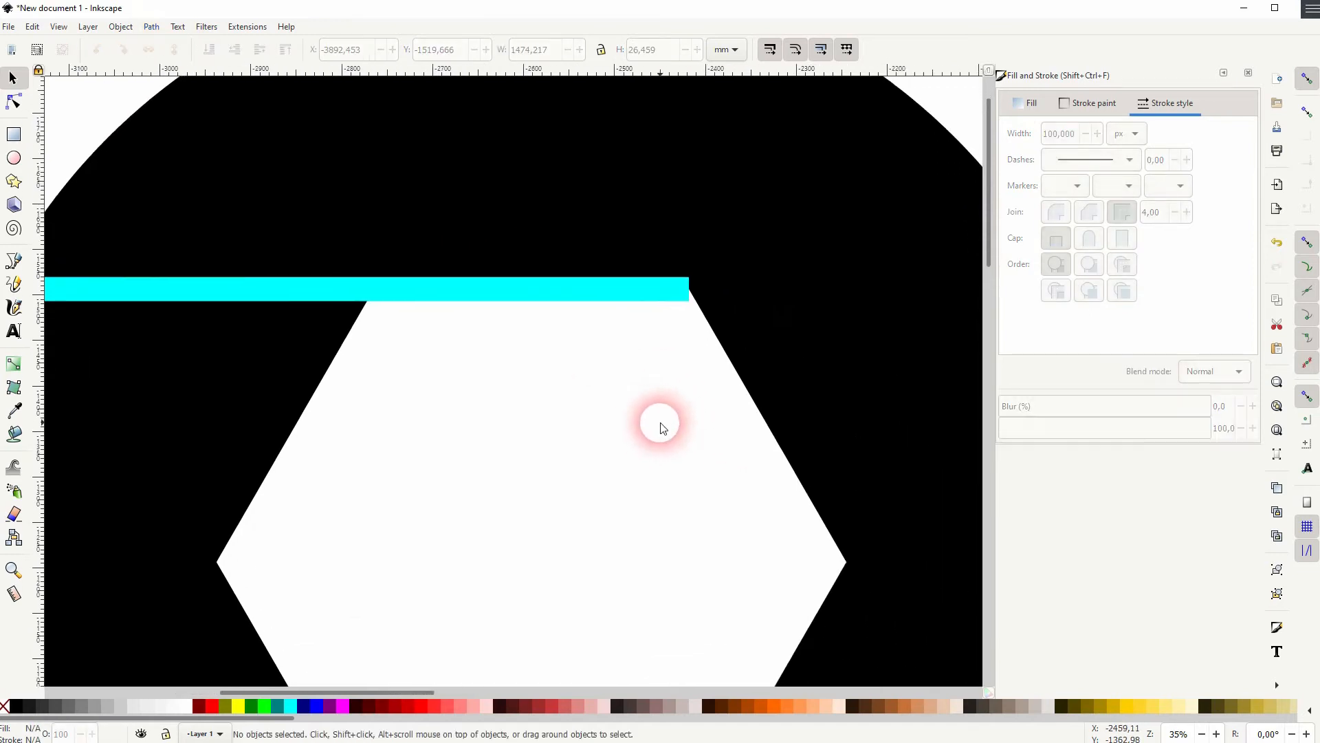
drag(592, 288, 635, 312)
scroll(670, 297, up, 2)
scroll(673, 297, up, 3)
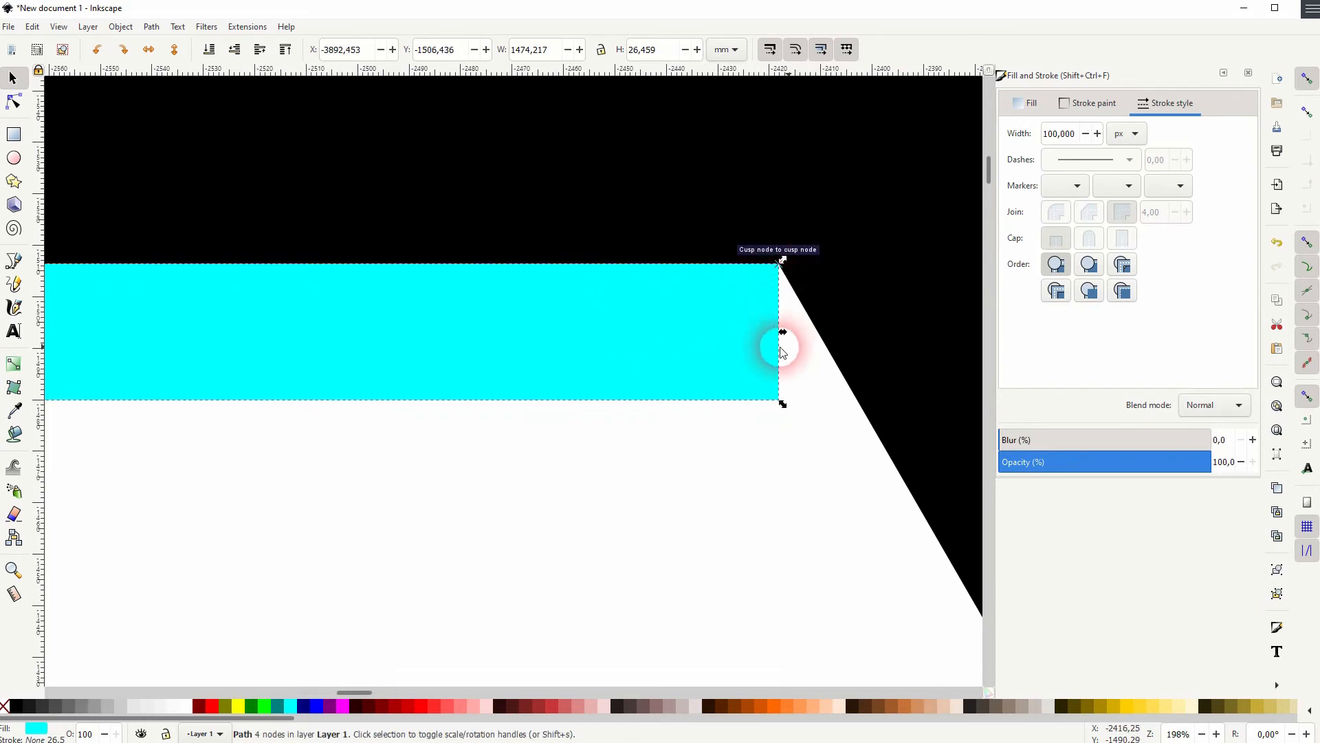
scroll(579, 419, down, 8)
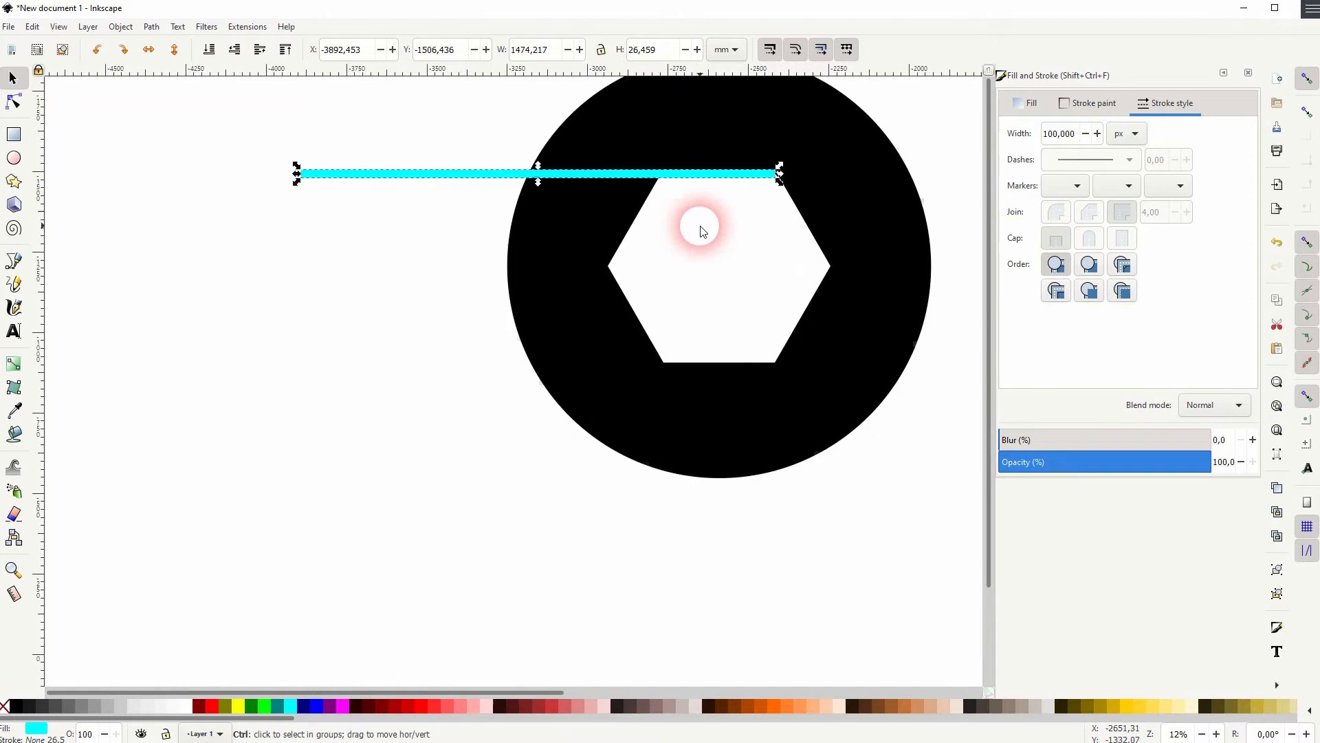
Select the line together with the ring and subtract the line from the ring with Difference
key(space)
drag(755, 267, 604, 372)
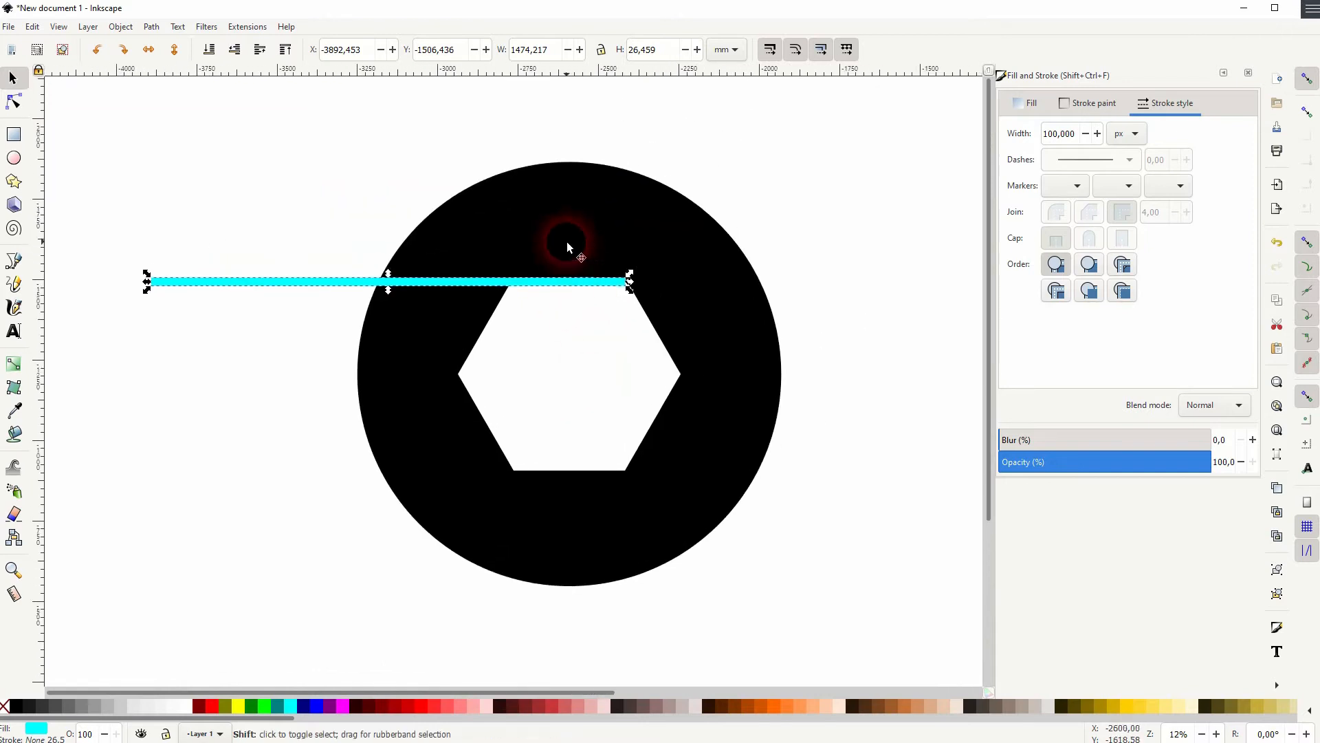
shift+click(585, 236)
click(151, 27)
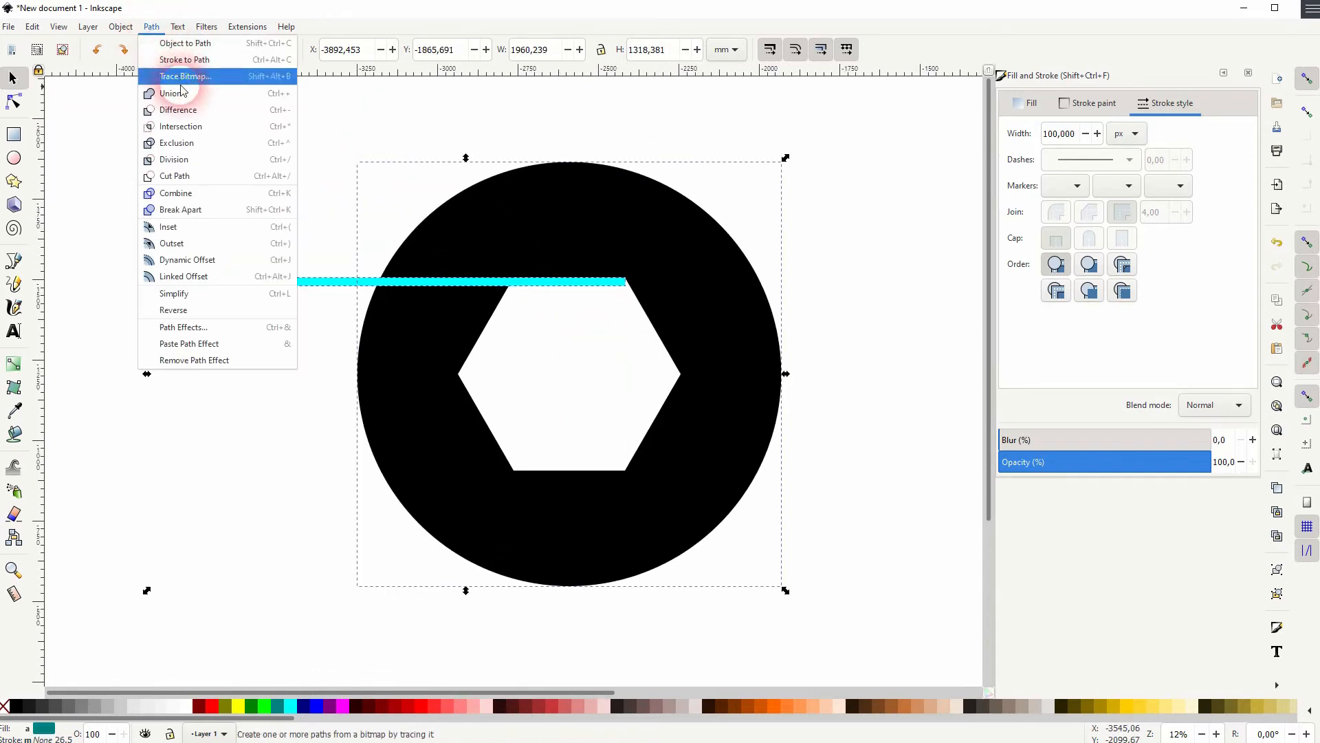
click(191, 114)
Rotate the slit ring so the slit moves to the lower left and a fresh hexagon edge faces up
click(889, 333)
scroll(619, 293, up, 7)
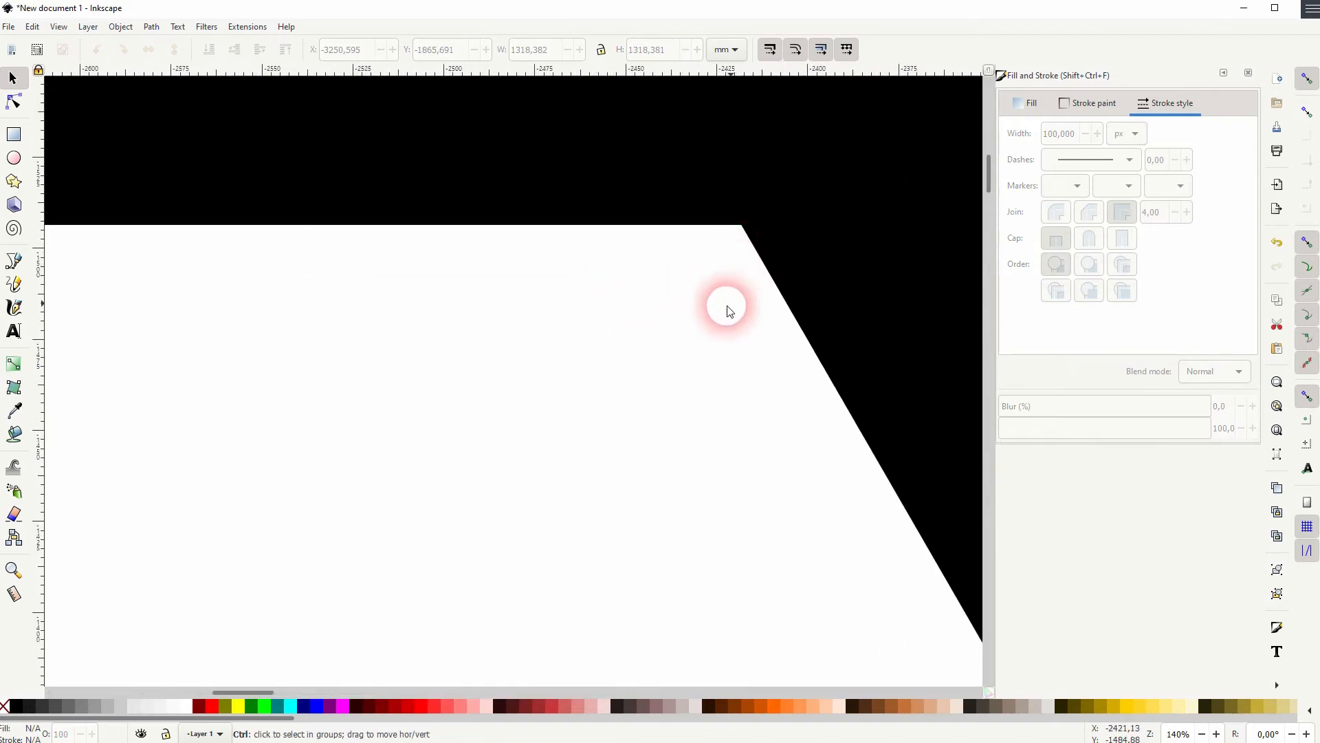
scroll(740, 295, down, 7)
drag(633, 441, 549, 346)
drag(212, 625, 806, 95)
click(715, 212)
drag(741, 141, 479, 130)
click(165, 328)
Draw a line along the hexagon's top edge with the Pen tool and extend its left end beyond the ring
click(13, 260)
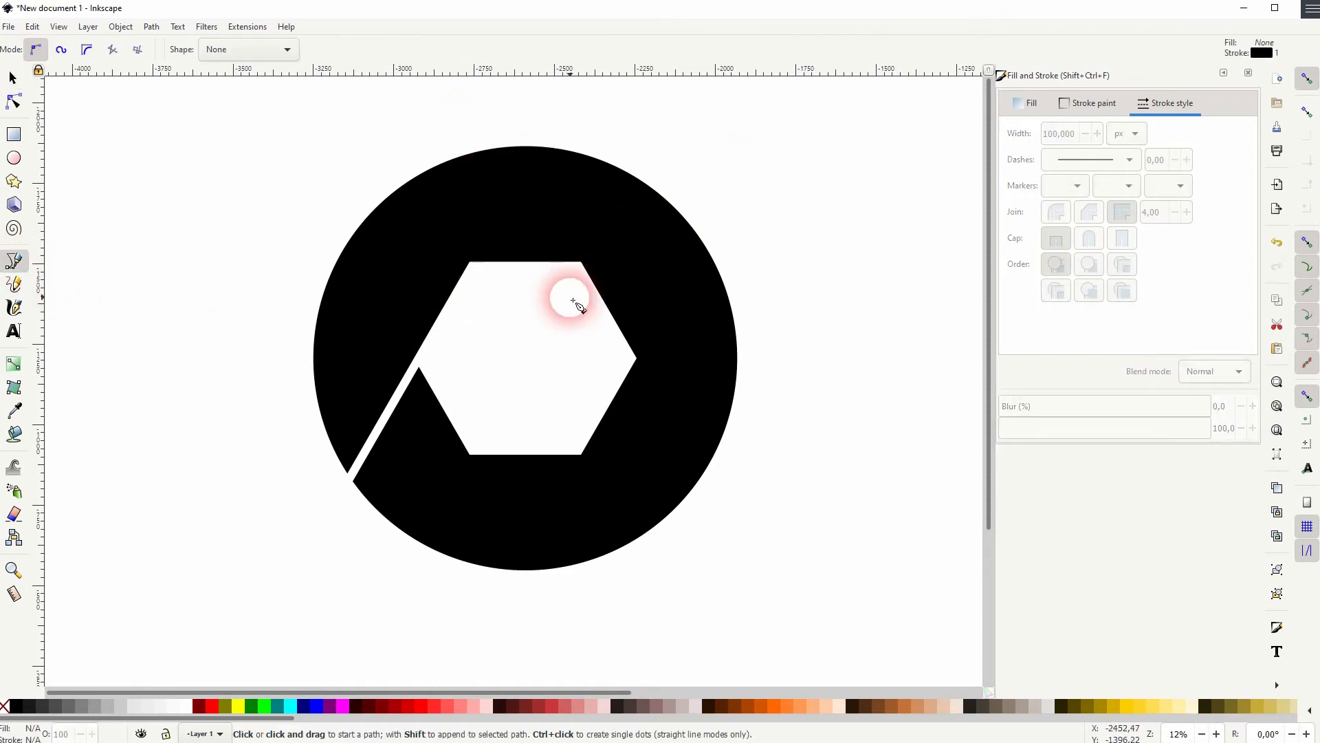
click(581, 262)
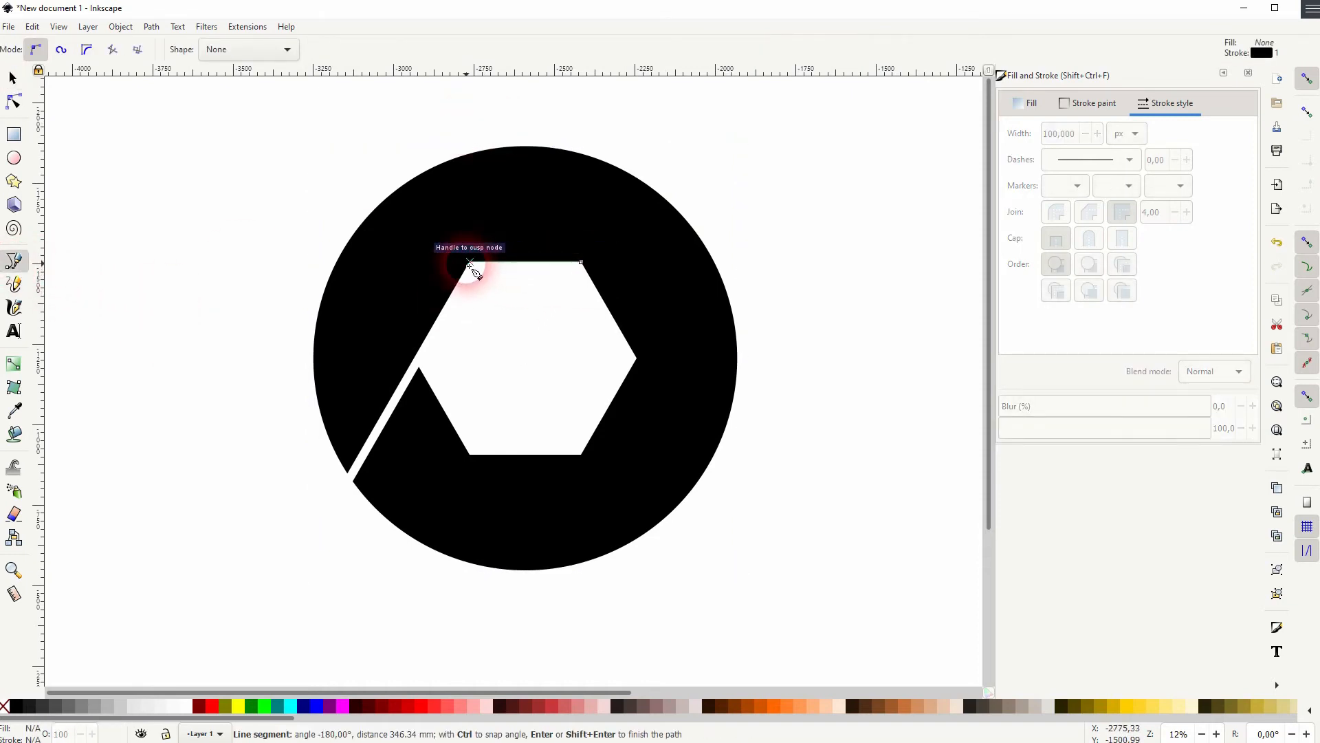
click(469, 262)
click(13, 101)
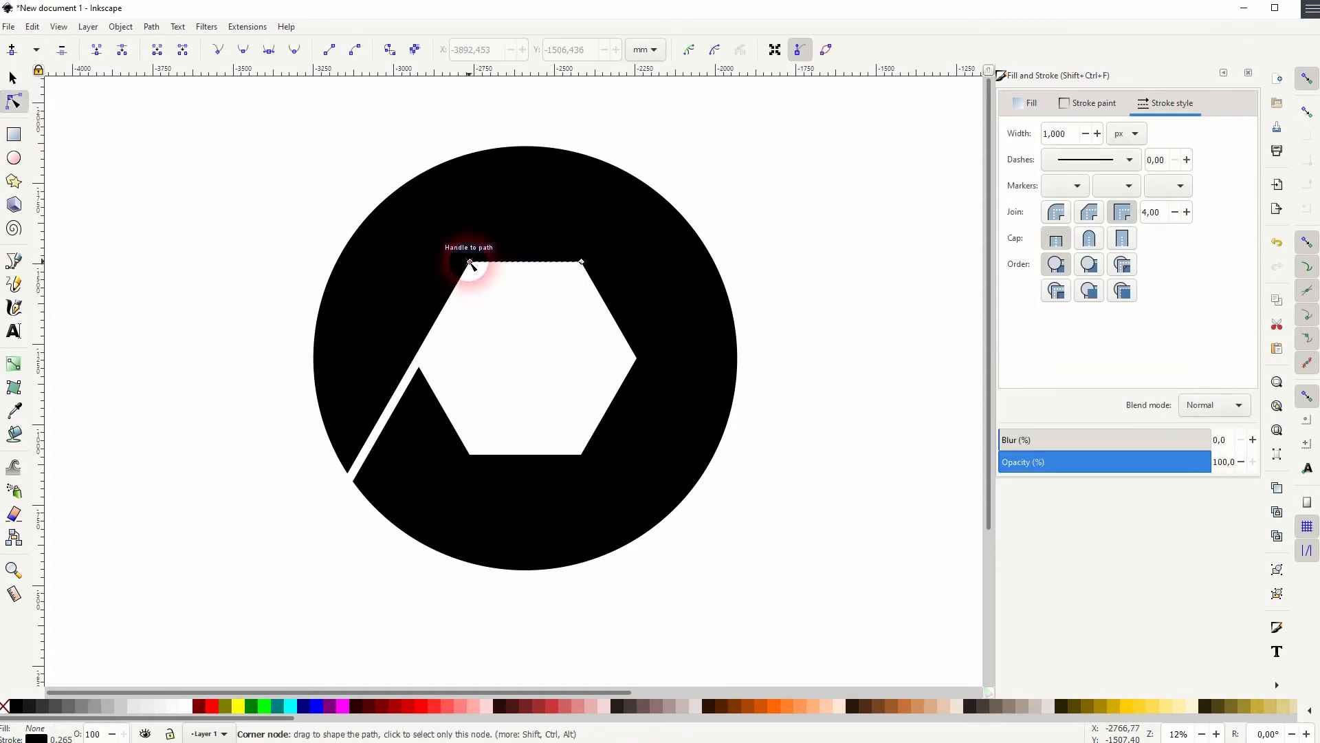
drag(470, 262, 221, 262)
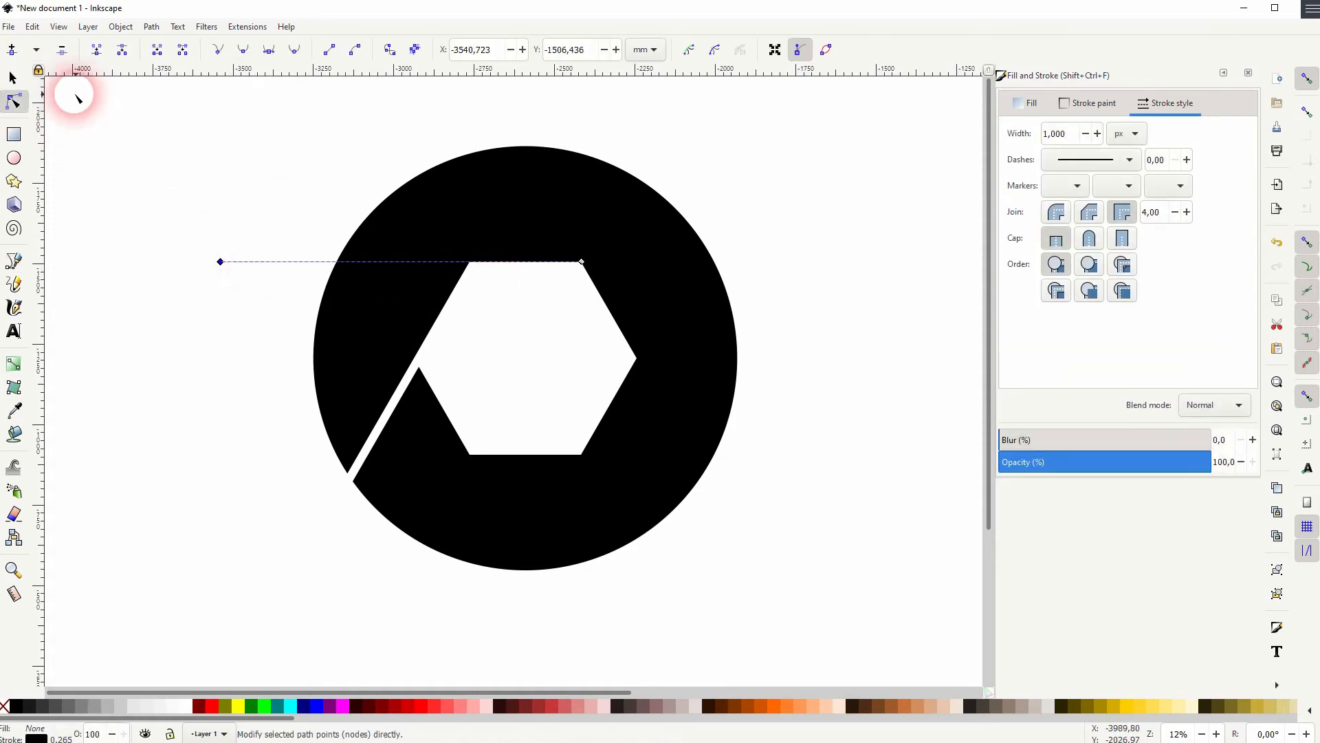
click(12, 80)
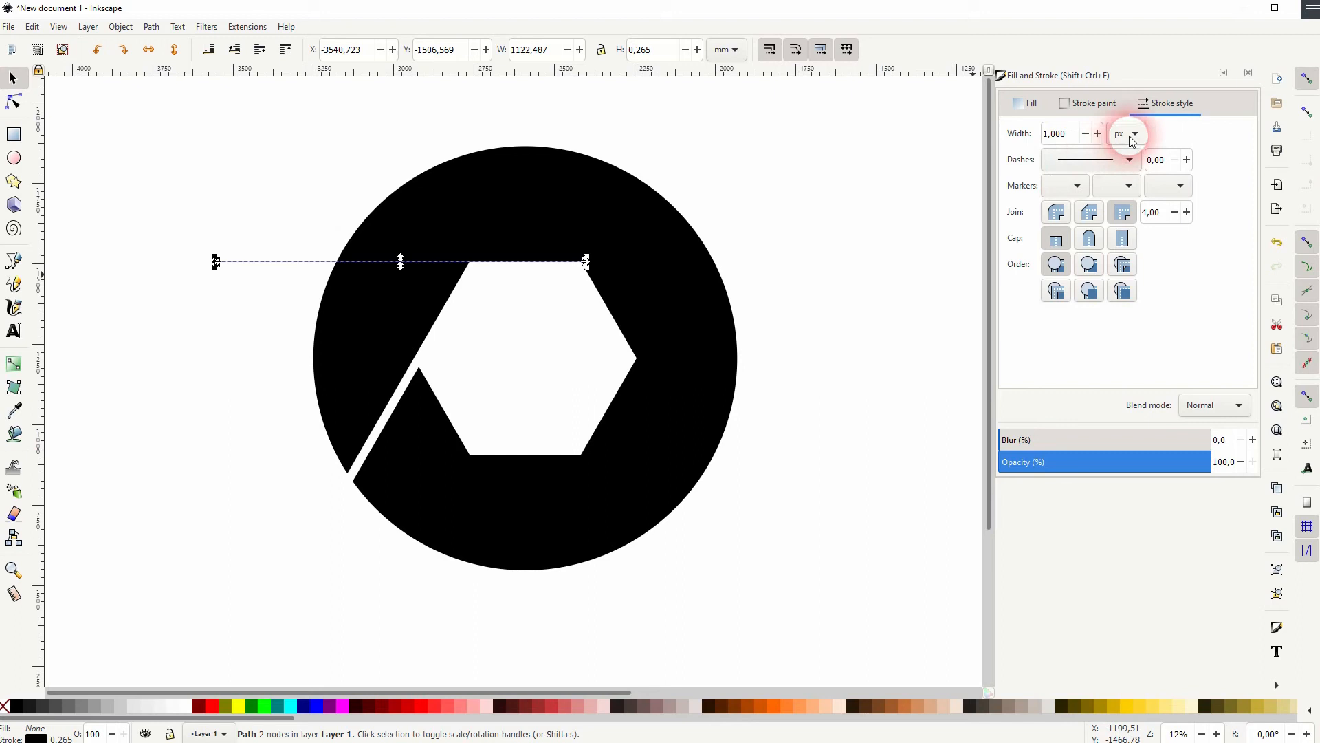
Set the new line's stroke width to 100 px and its stroke colour to aqua
drag(1072, 139, 1006, 138)
text(10)
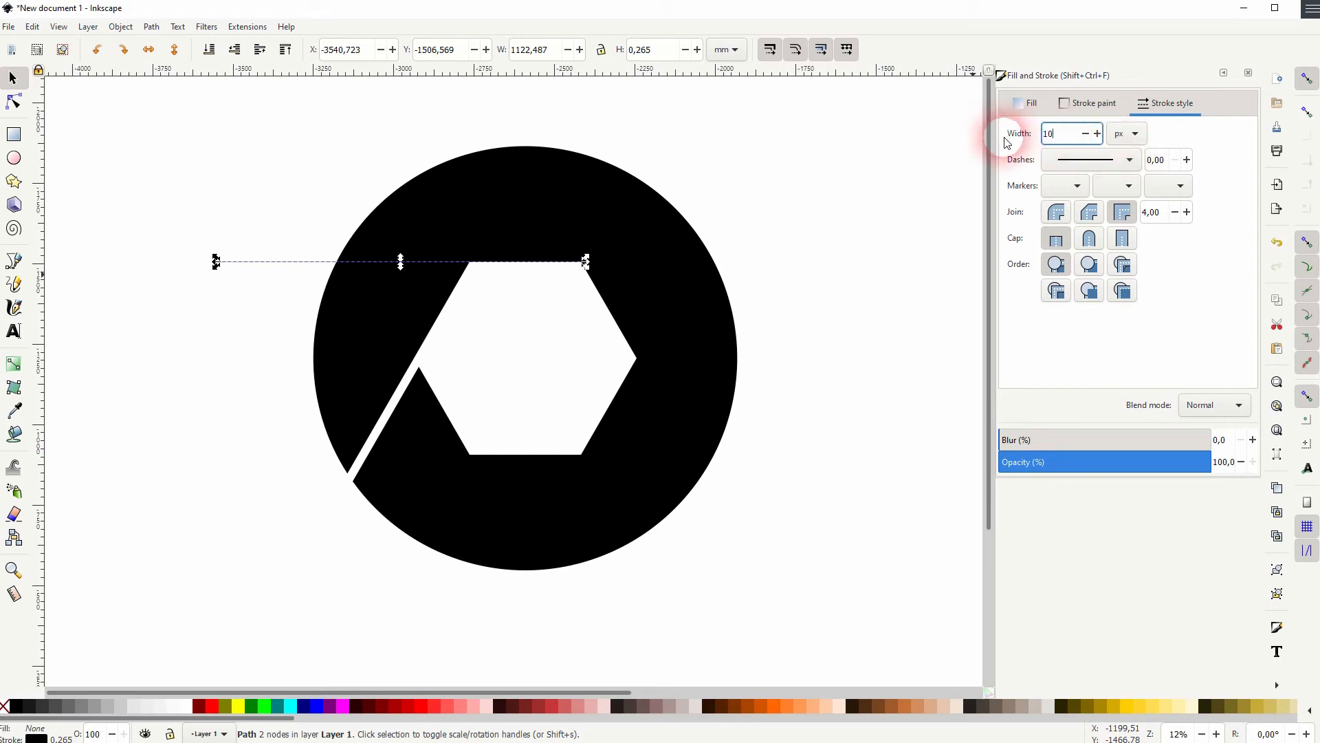
text(0)
key(Return)
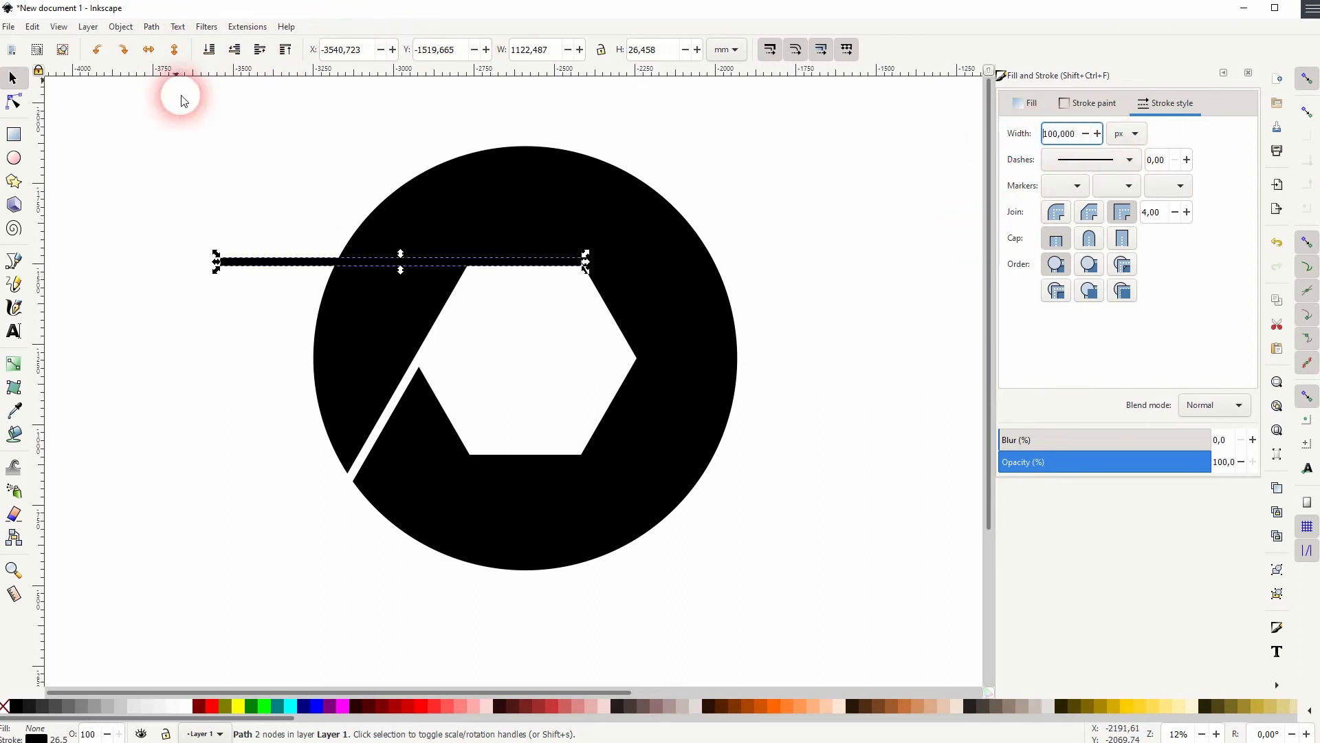
shift+click(288, 715)
Convert the line's stroke to a path and move it down to snap to the hexagon's top corner
click(151, 26)
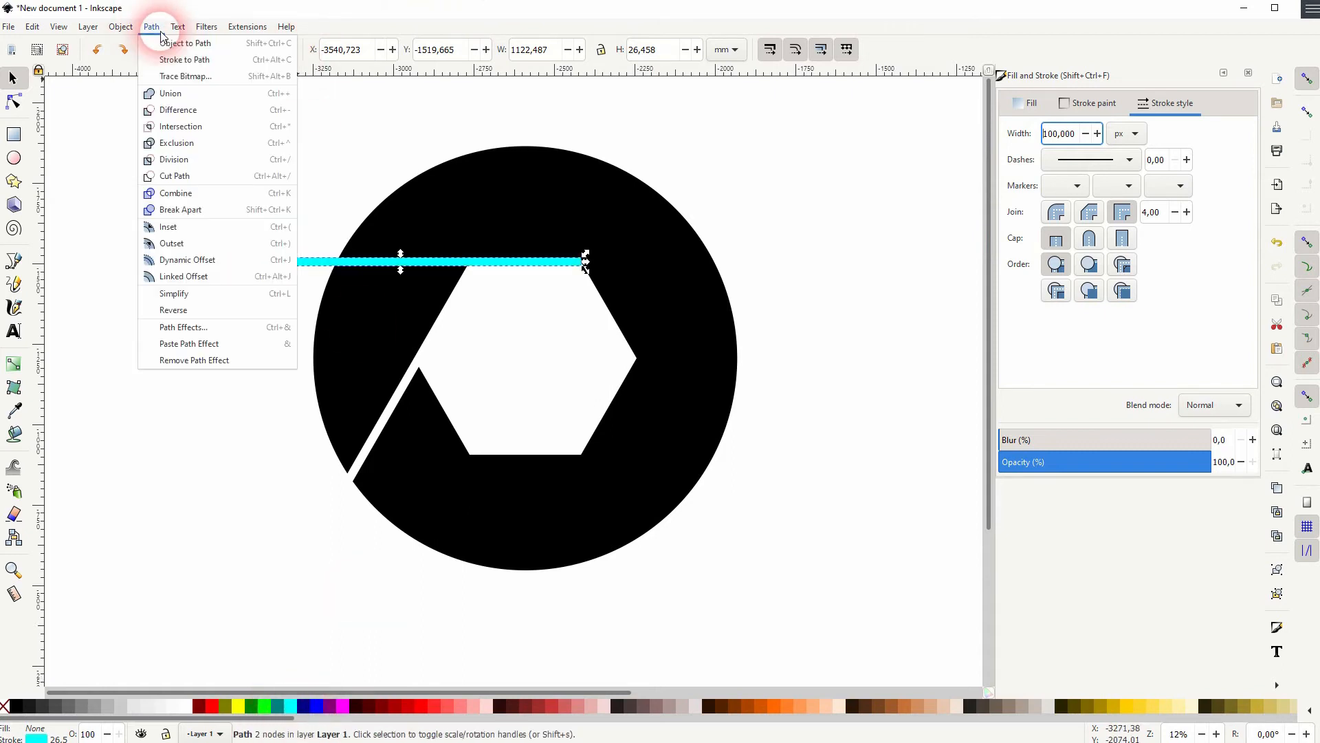
click(172, 60)
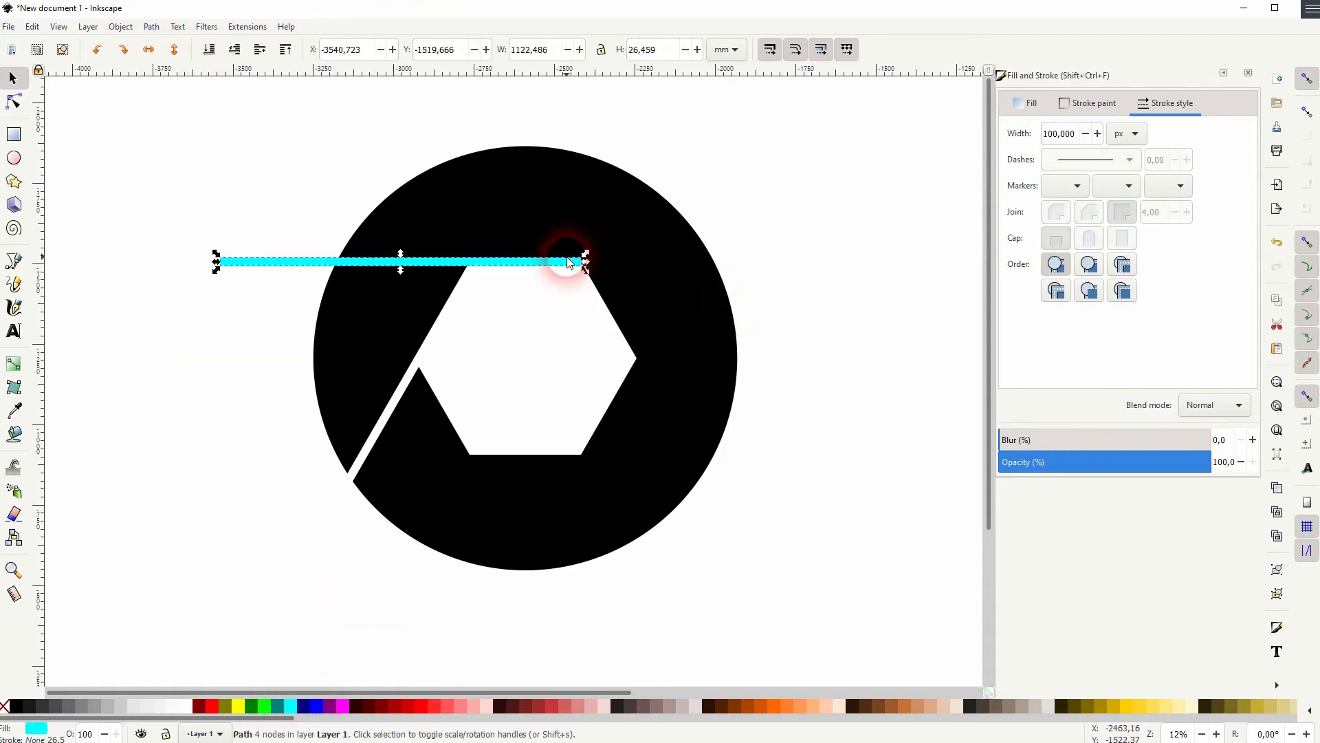
scroll(568, 262, up, 6)
drag(539, 275, 542, 307)
scroll(696, 326, down, 5)
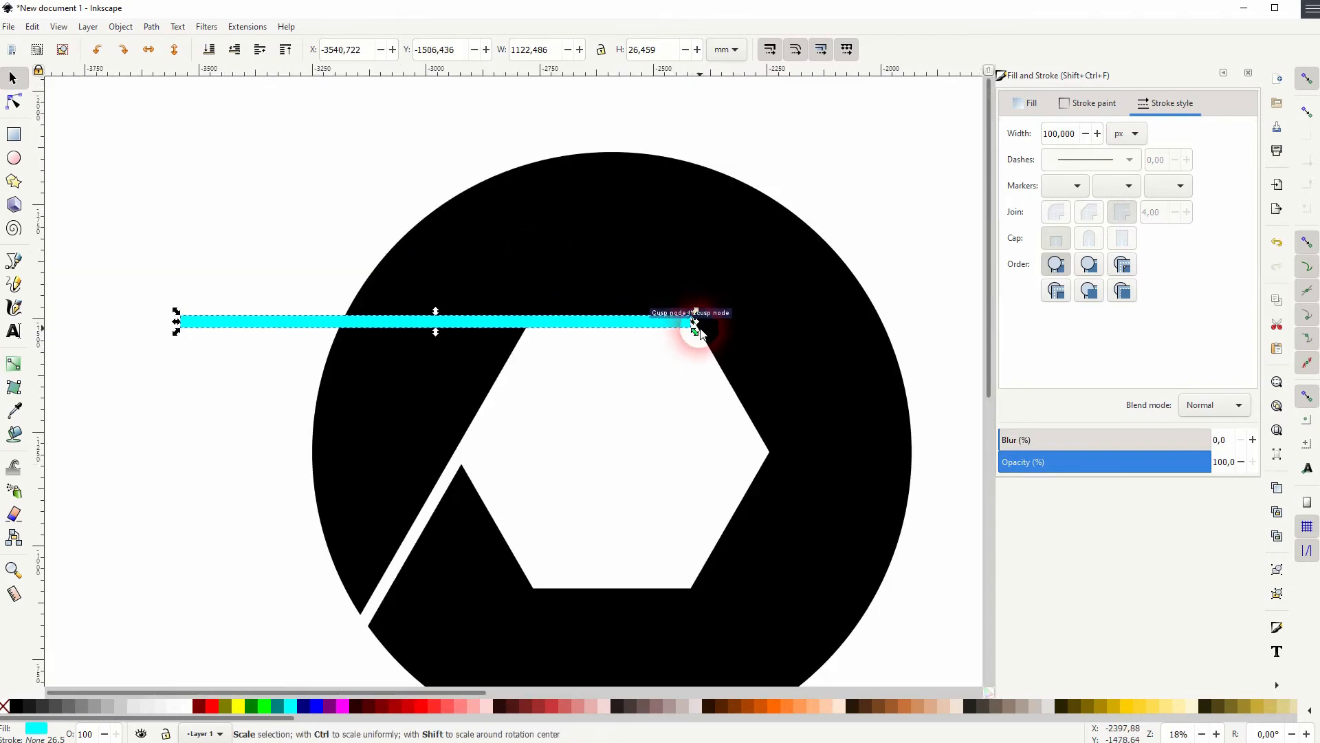
Subtract the stroked line from the ring with Difference to cut a second slit
shift+click(634, 265)
click(121, 26)
mouse_move(152, 29)
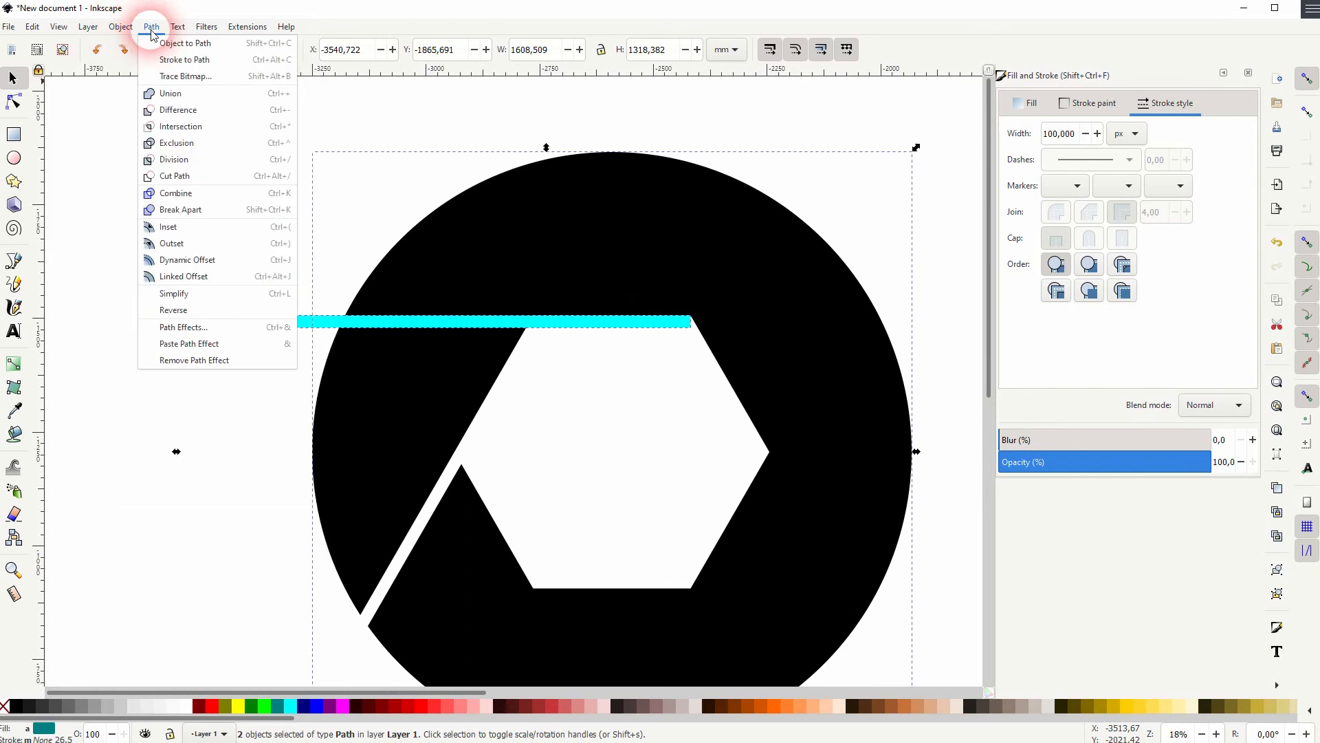
click(182, 111)
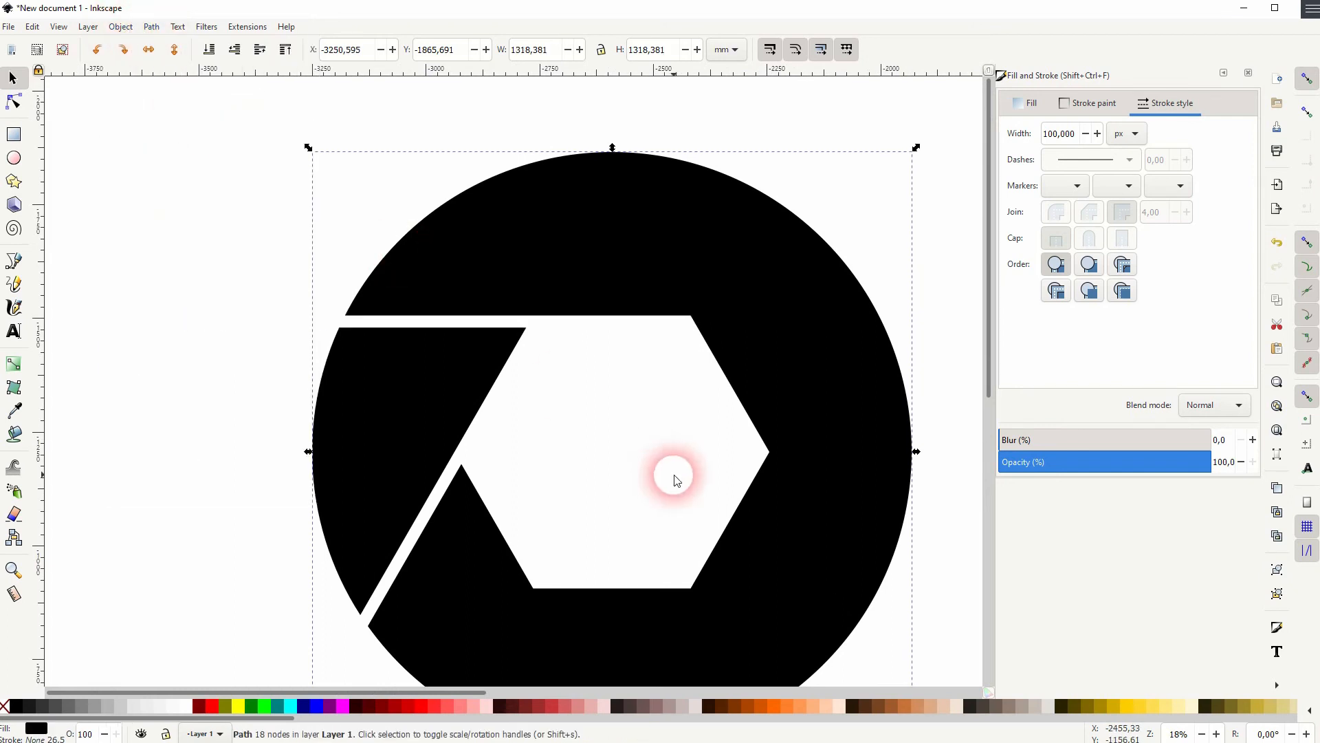
Rotate the ring again to bring another untouched hexagon edge to the top
key(space)
mouse_move(870, 519)
mouse_down()
mouse_move(695, 414)
mouse_move(743, 452)
mouse_up()
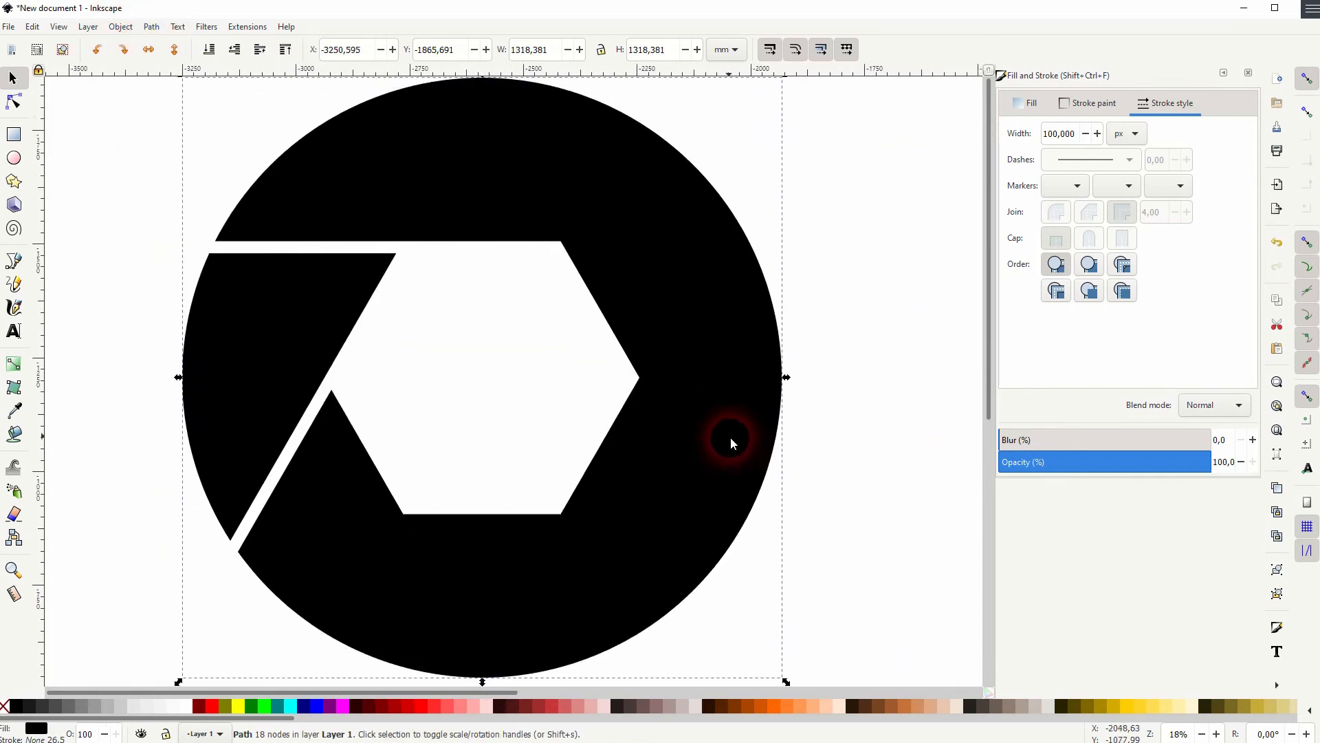
scroll(726, 444, down, 1)
drag(768, 176, 490, 175)
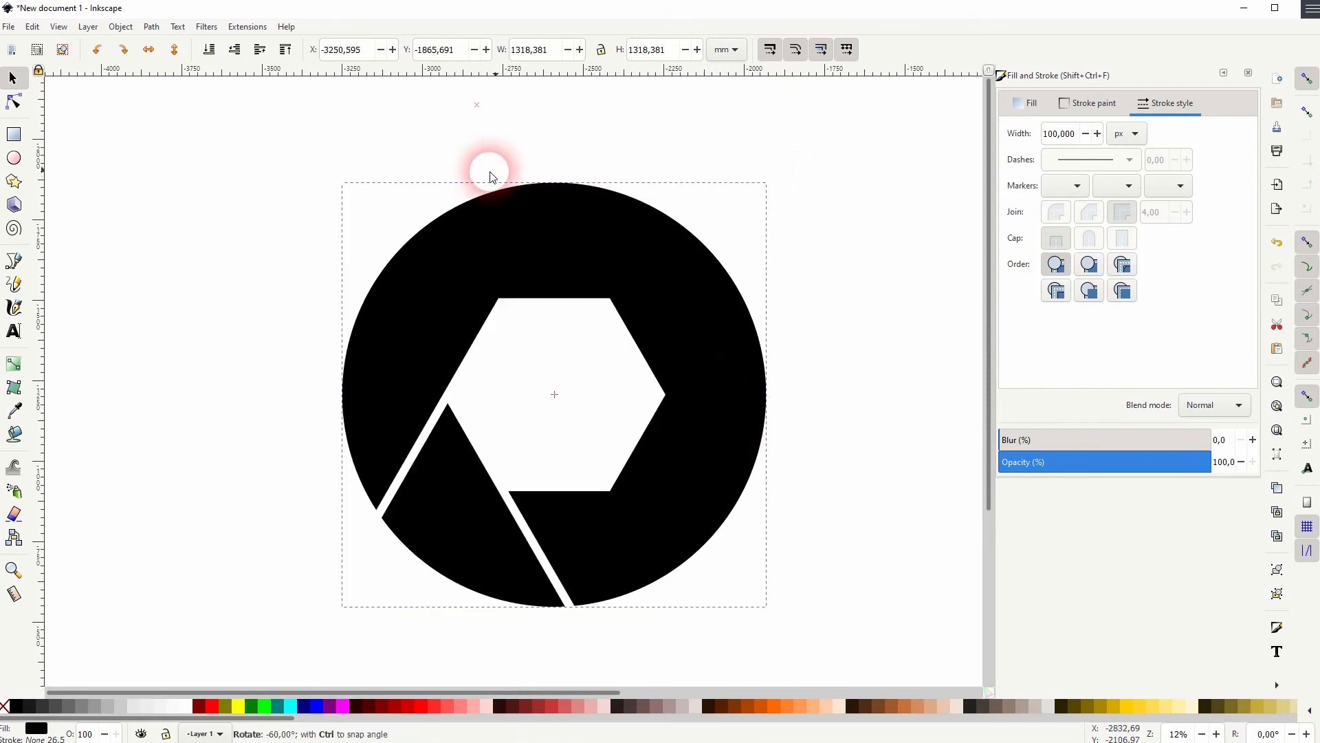
Draw a third line along the hexagon's top edge with the Pen tool and extend its left end past the ring
click(310, 295)
click(13, 260)
click(611, 299)
click(508, 302)
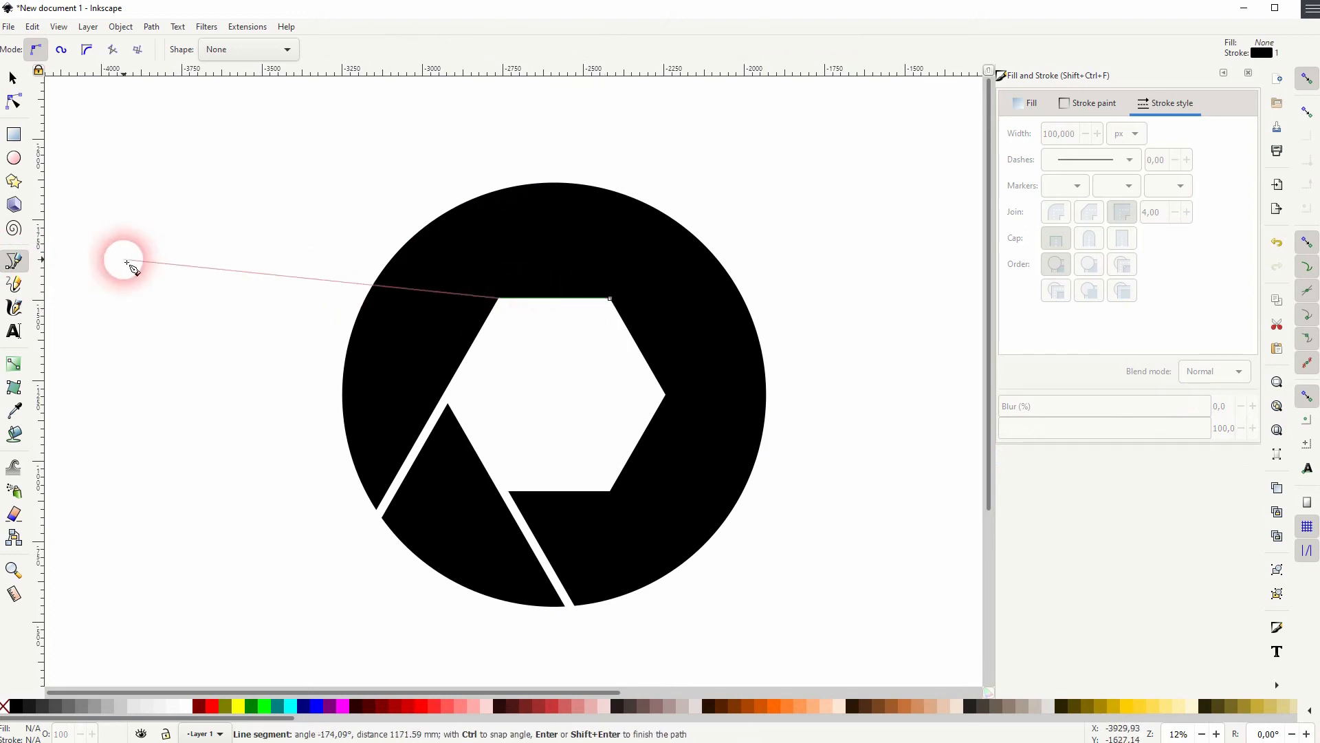
click(13, 79)
click(89, 213)
click(581, 313)
click(584, 302)
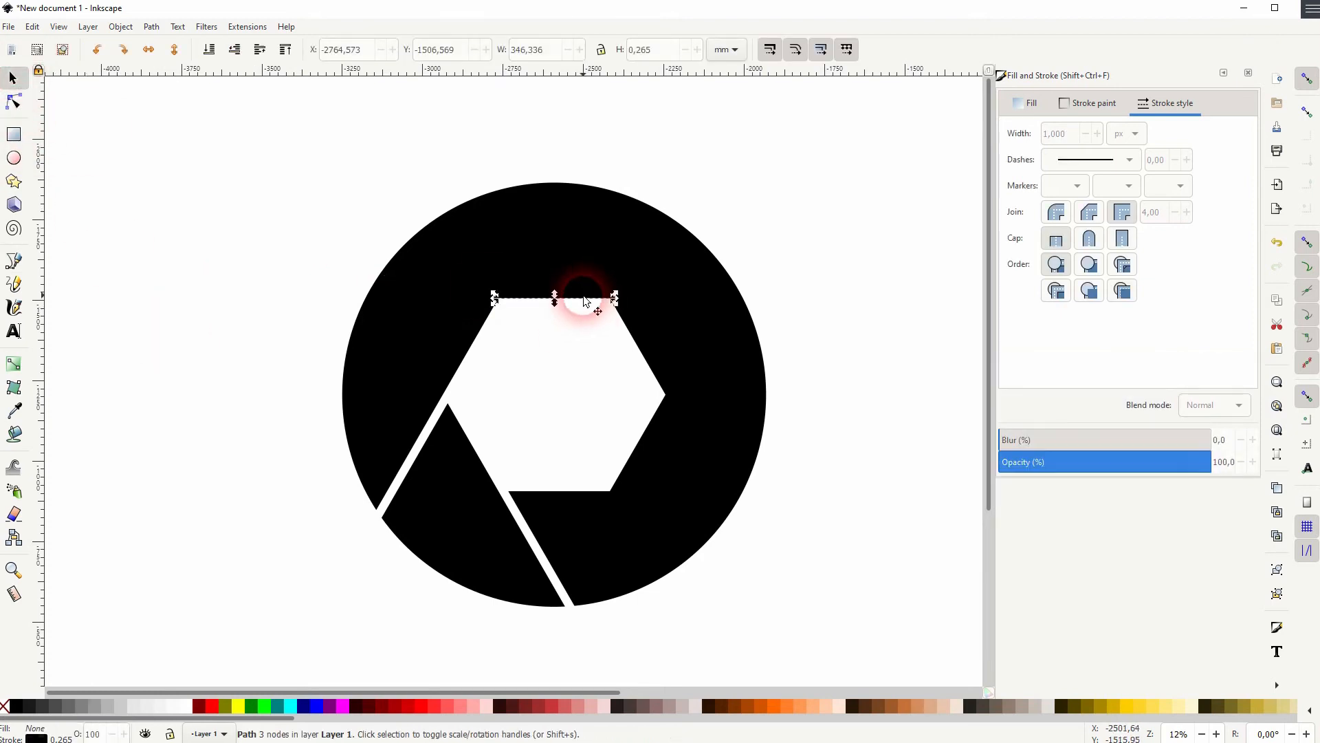
click(20, 106)
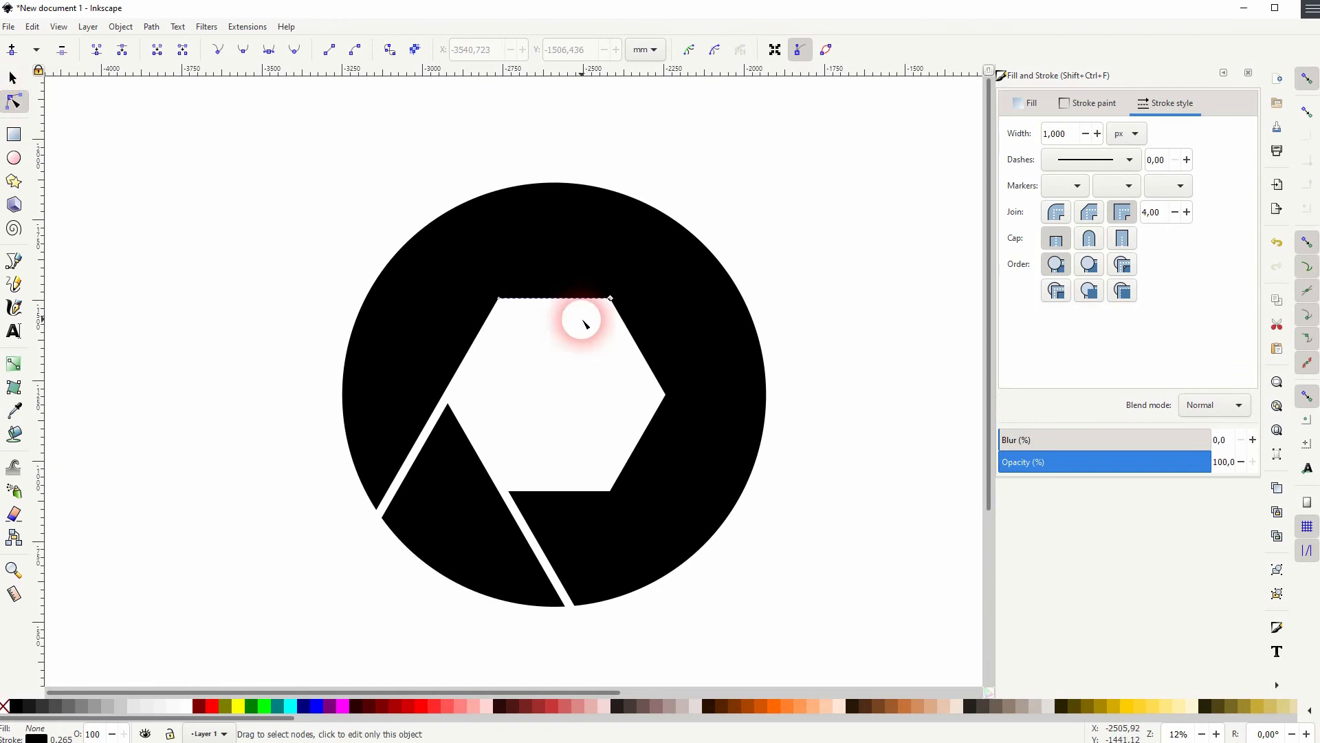
drag(501, 303, 240, 307)
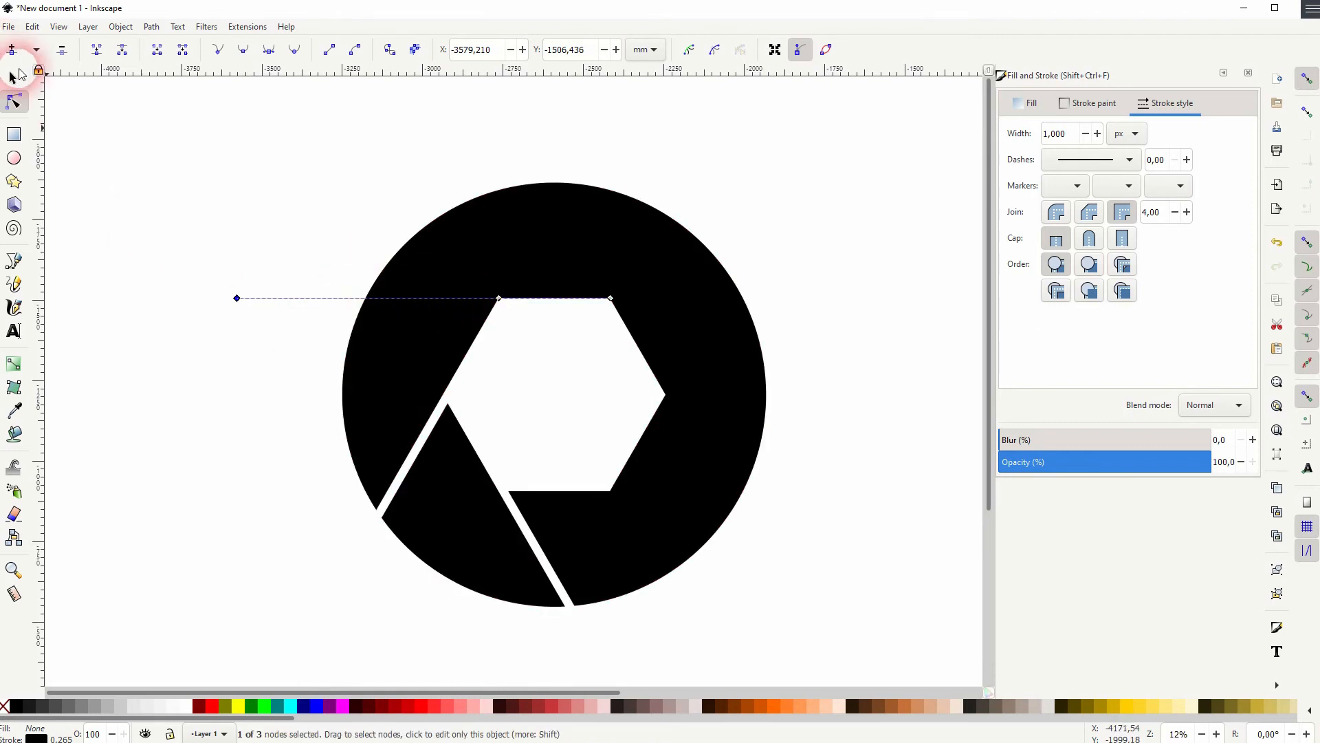
Set the line's stroke width to 100 px and convert its stroke to a path
click(13, 78)
drag(1052, 131, 1010, 141)
text(100)
key(Return)
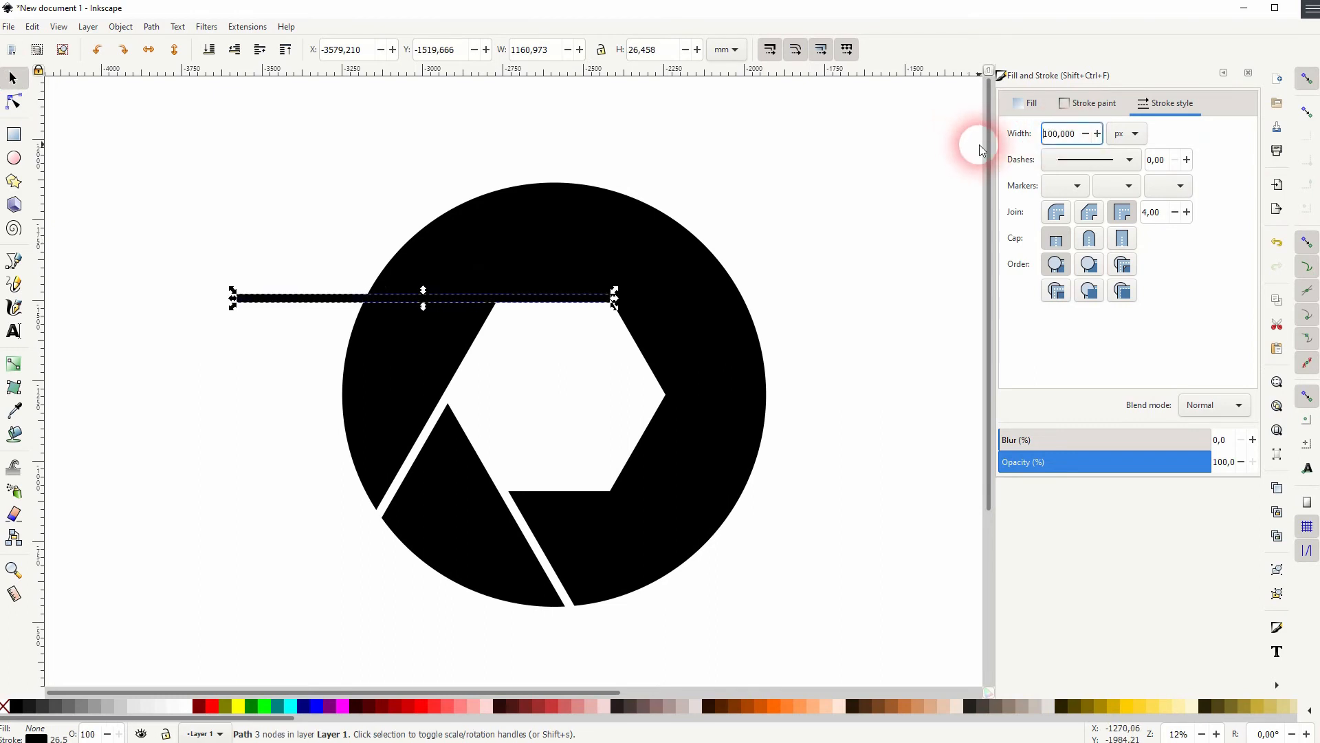
click(153, 26)
click(545, 311)
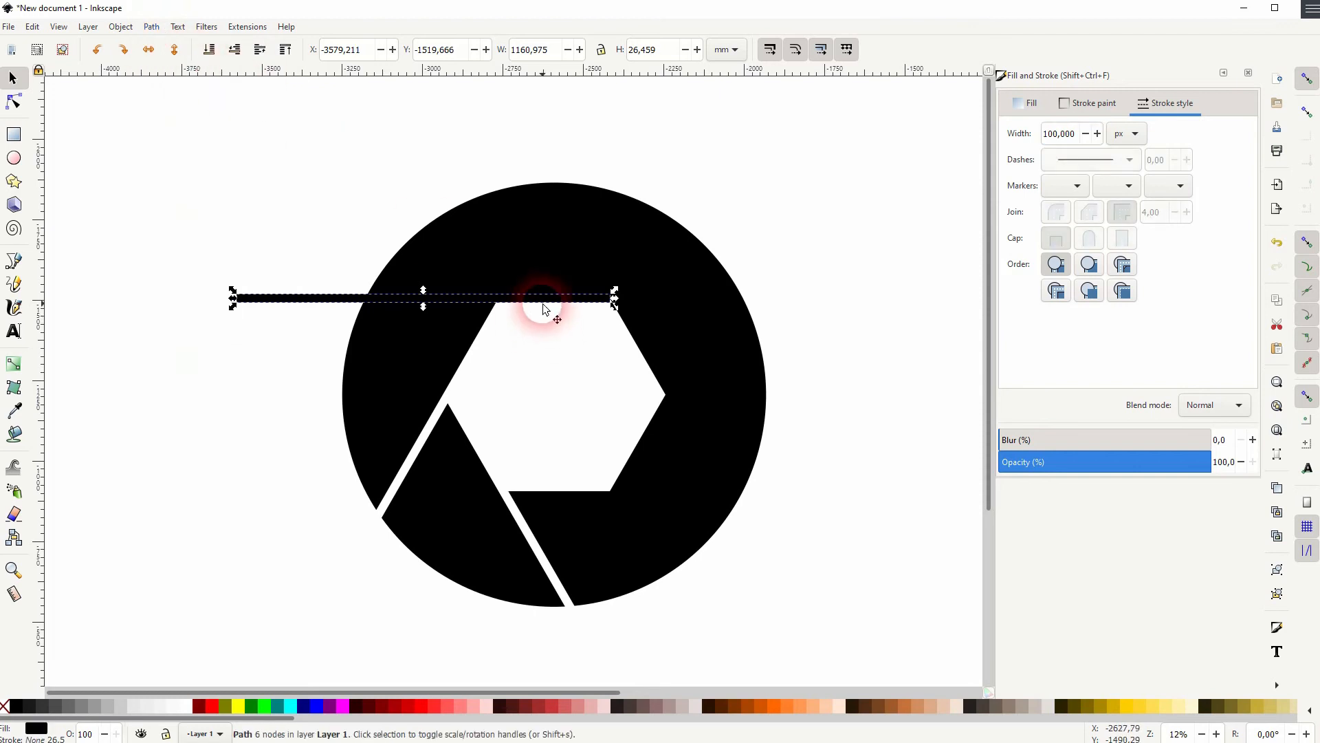
Move the stroked line down so its edge snaps to the hexagon's top edge
scroll(568, 308, up, 4)
drag(568, 308, 616, 307)
scroll(616, 307, down, 5)
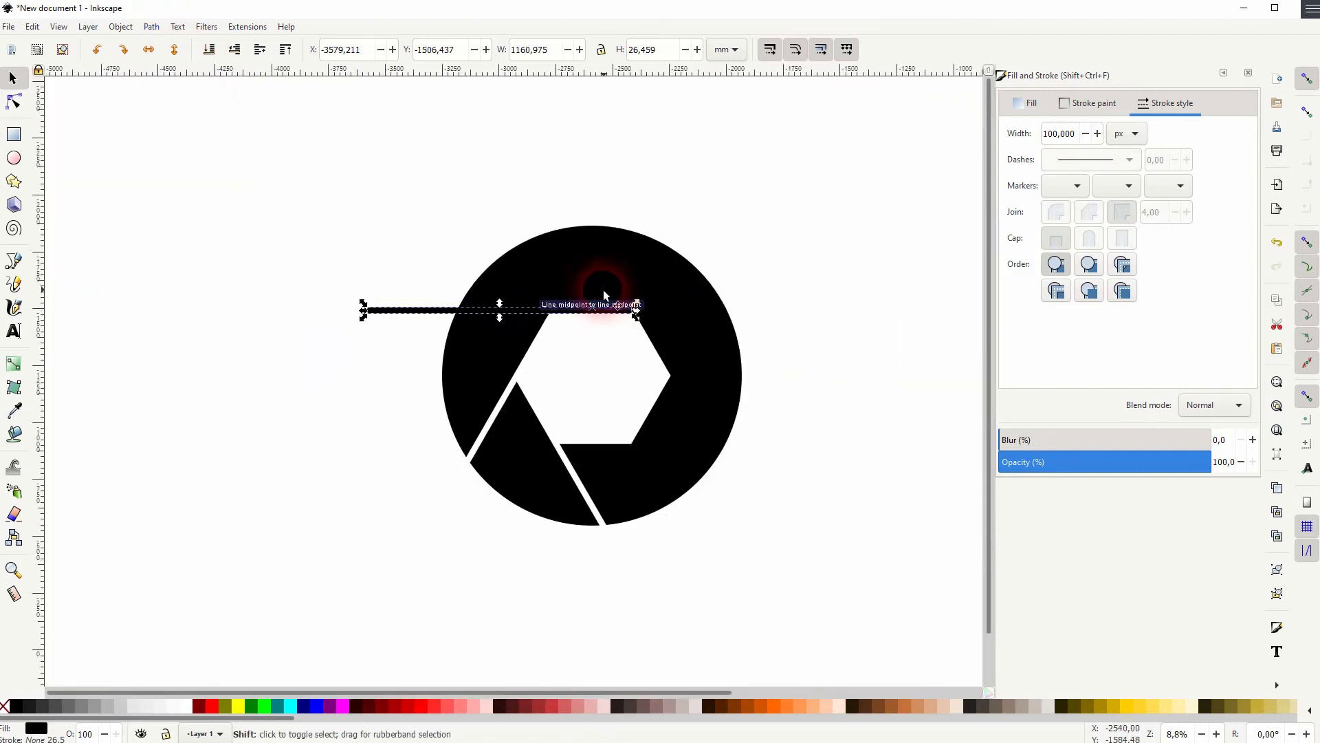
Subtract the line from the ring with Difference and rotate the ring to bring a fresh hexagon edge up
shift+click(556, 258)
click(151, 26)
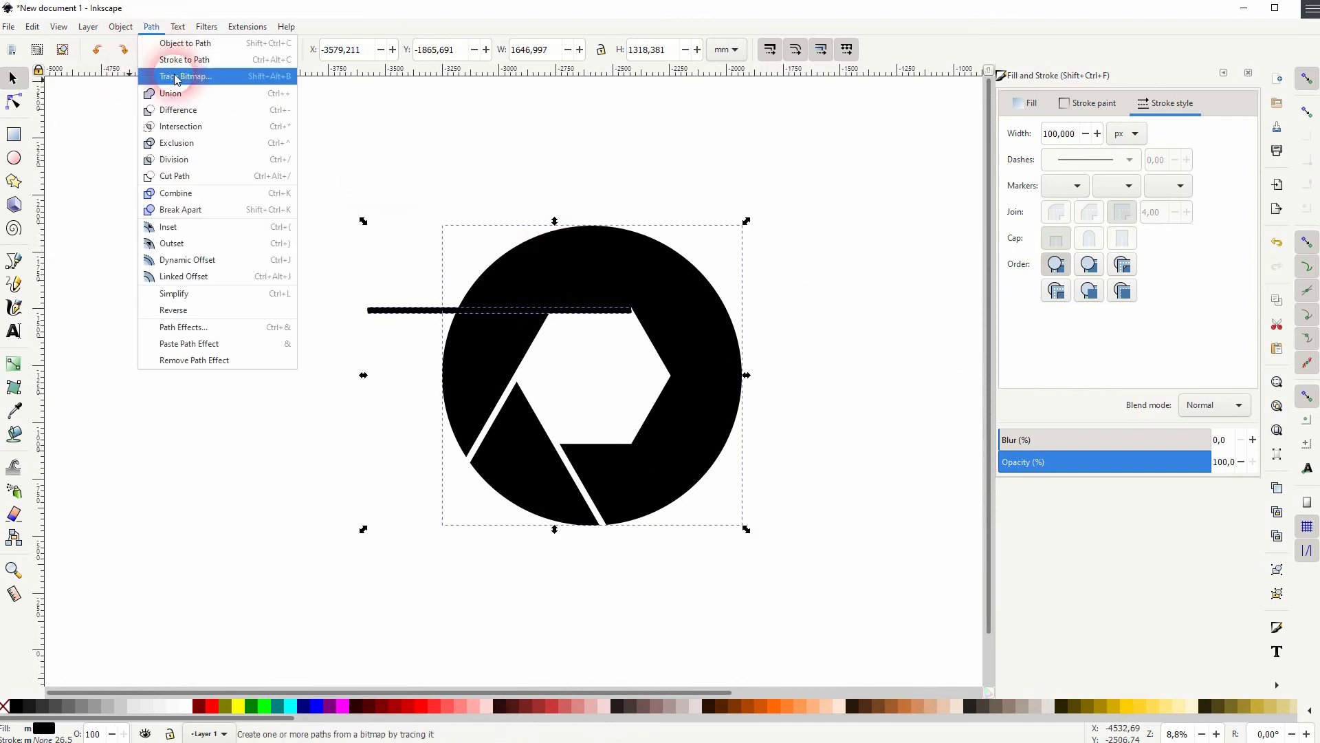
click(179, 110)
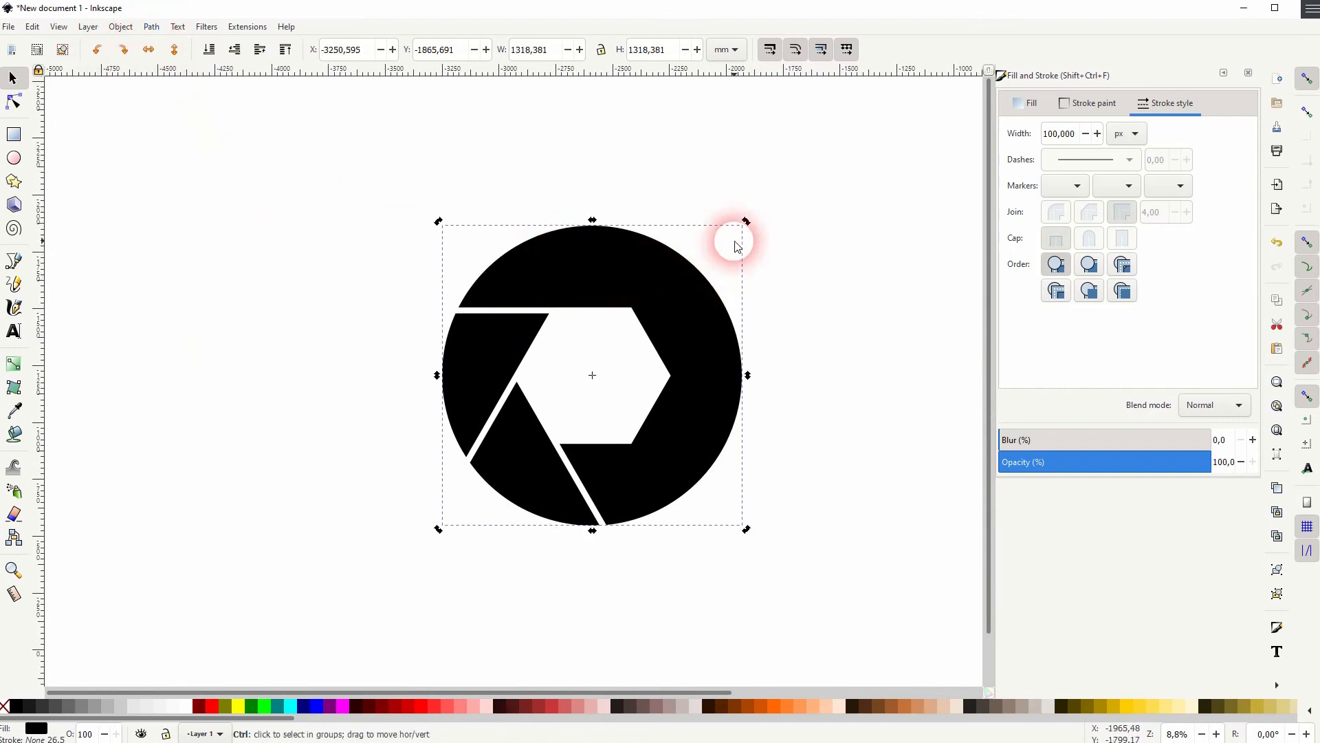
drag(747, 221, 559, 209)
Draw a fourth line along the hexagon's top edge with the Pen tool and extend its left end beyond the ring
click(14, 260)
click(631, 308)
click(552, 307)
click(13, 101)
drag(552, 308, 370, 308)
click(14, 78)
Set the fourth line's stroke width to 100 px and convert its stroke to a path
drag(1070, 134, 996, 135)
text(100)
key(Return)
click(151, 26)
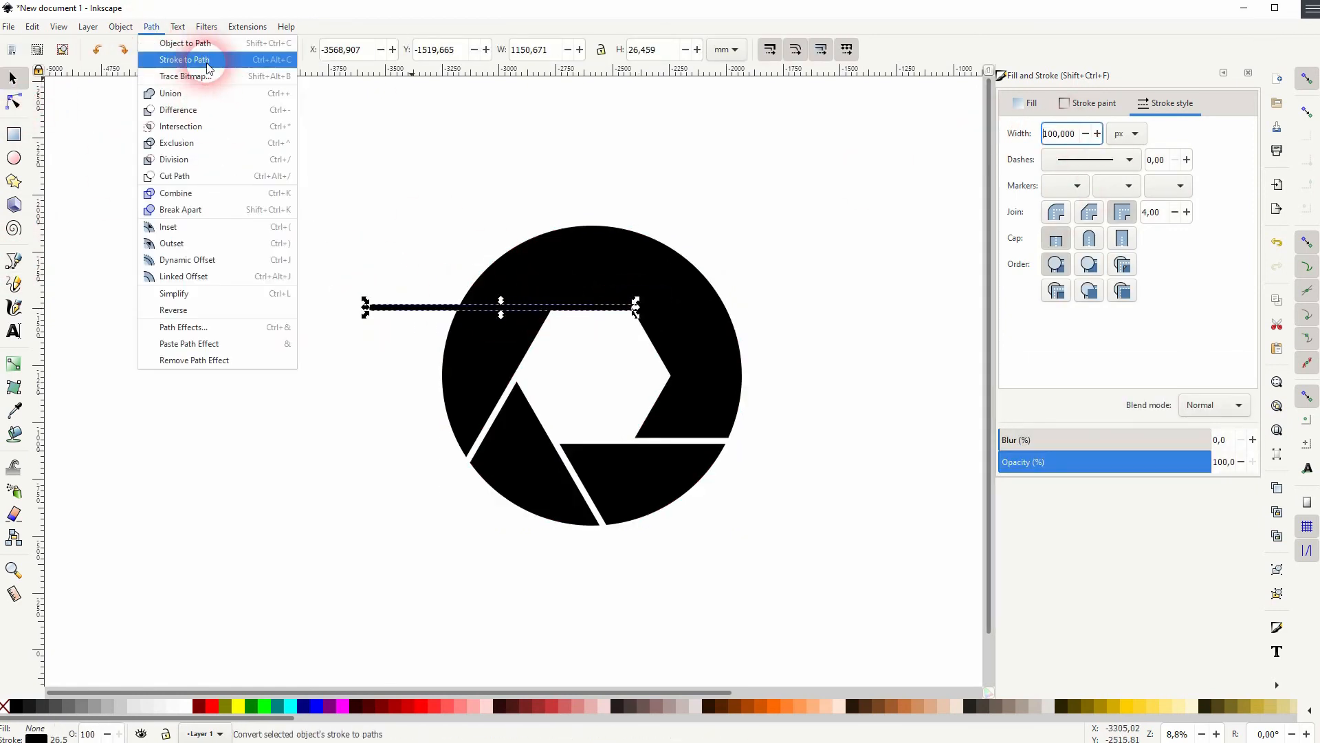
click(207, 63)
Move the fourth stroked line down to snap its edge to the hexagon's top edge
scroll(643, 317, up, 5)
drag(548, 267, 548, 282)
scroll(647, 348, down, 3)
Subtract the line from the ring with Difference and rotate the ring once more
shift+click(568, 261)
click(152, 27)
click(179, 110)
drag(851, 149, 494, 148)
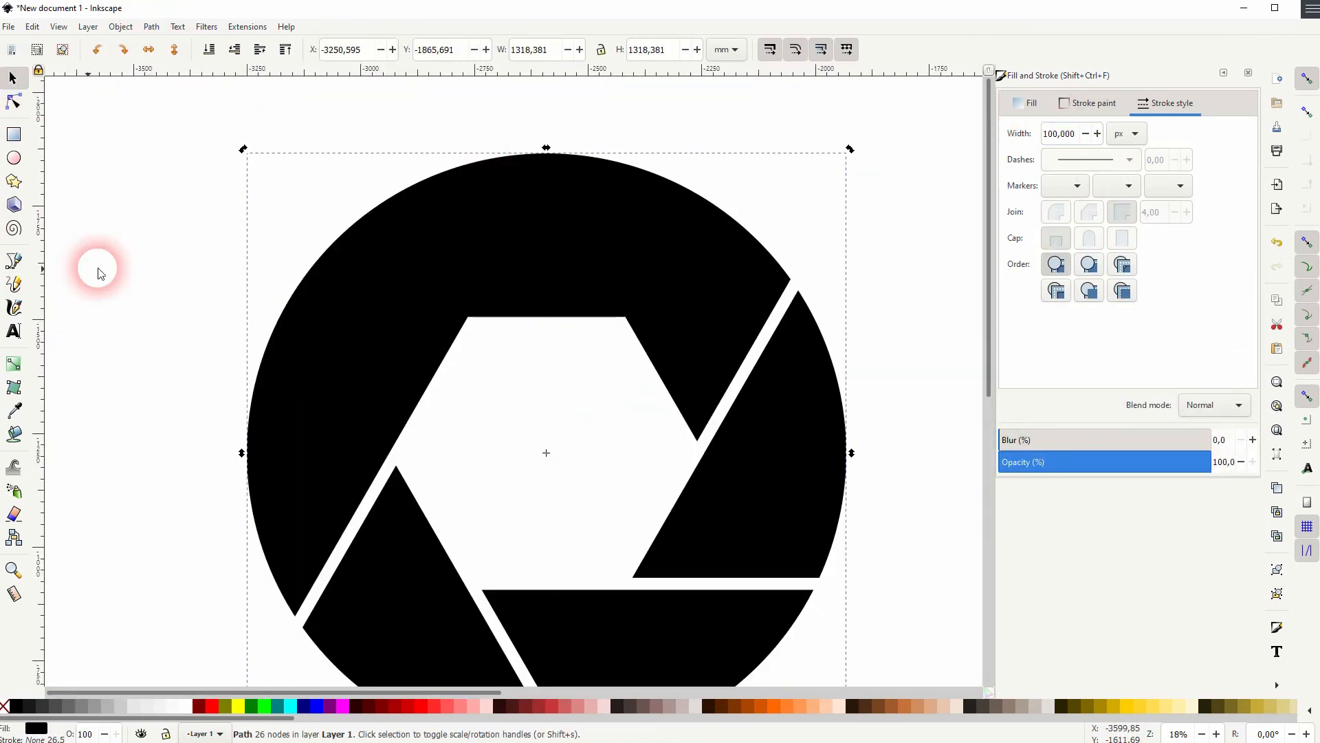
Draw a fifth line along the hexagon's top edge with the Pen tool and extend its left end beyond the ring
click(14, 260)
click(625, 317)
click(468, 317)
click(14, 101)
drag(468, 317, 158, 317)
Set the fifth line's stroke width to 100 px
click(14, 78)
drag(1071, 136, 963, 146)
text(10)
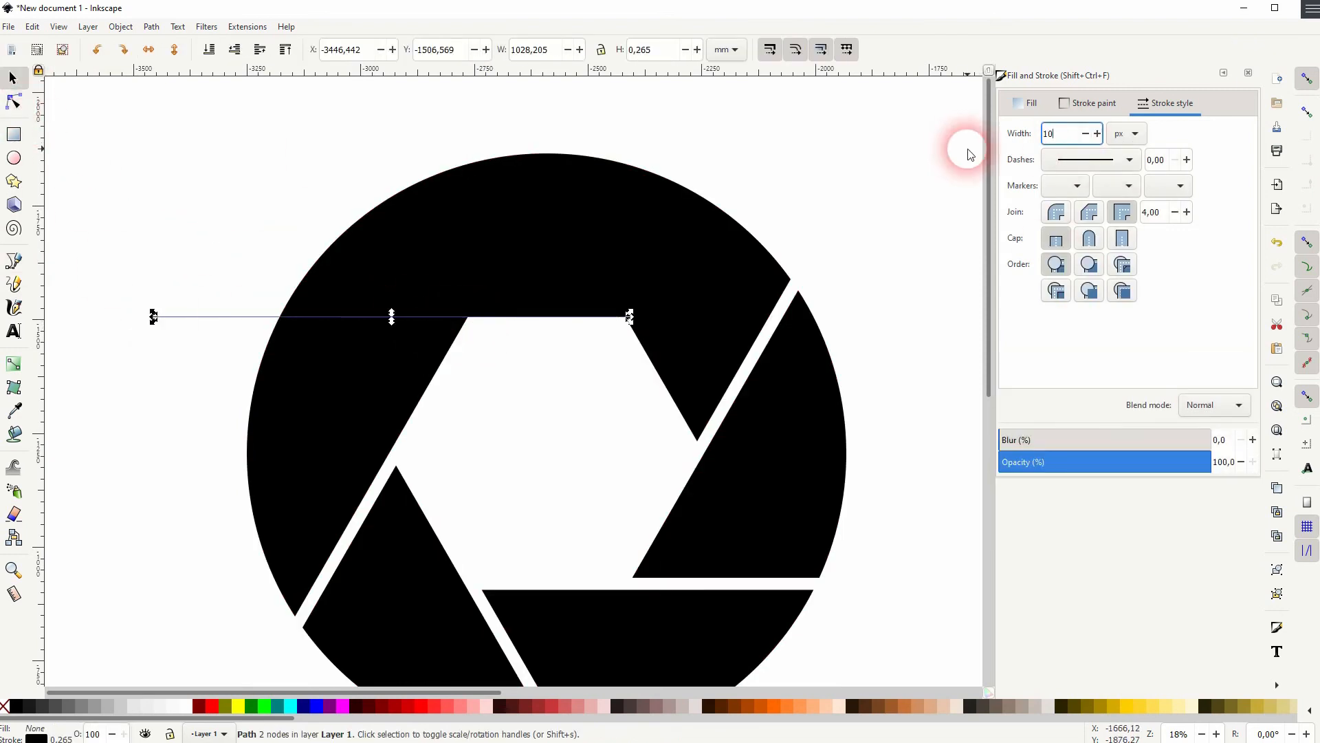
text(0)
key(Return)
Convert the fifth line's stroke to a path and move it down so its edge snaps to the hexagon's top edge
click(151, 26)
click(195, 61)
scroll(586, 320, up, 4)
drag(676, 306, 677, 331)
Subtract the fifth stroked line from the ring with Difference and rotate the ring once more
shift+click(591, 261)
click(151, 27)
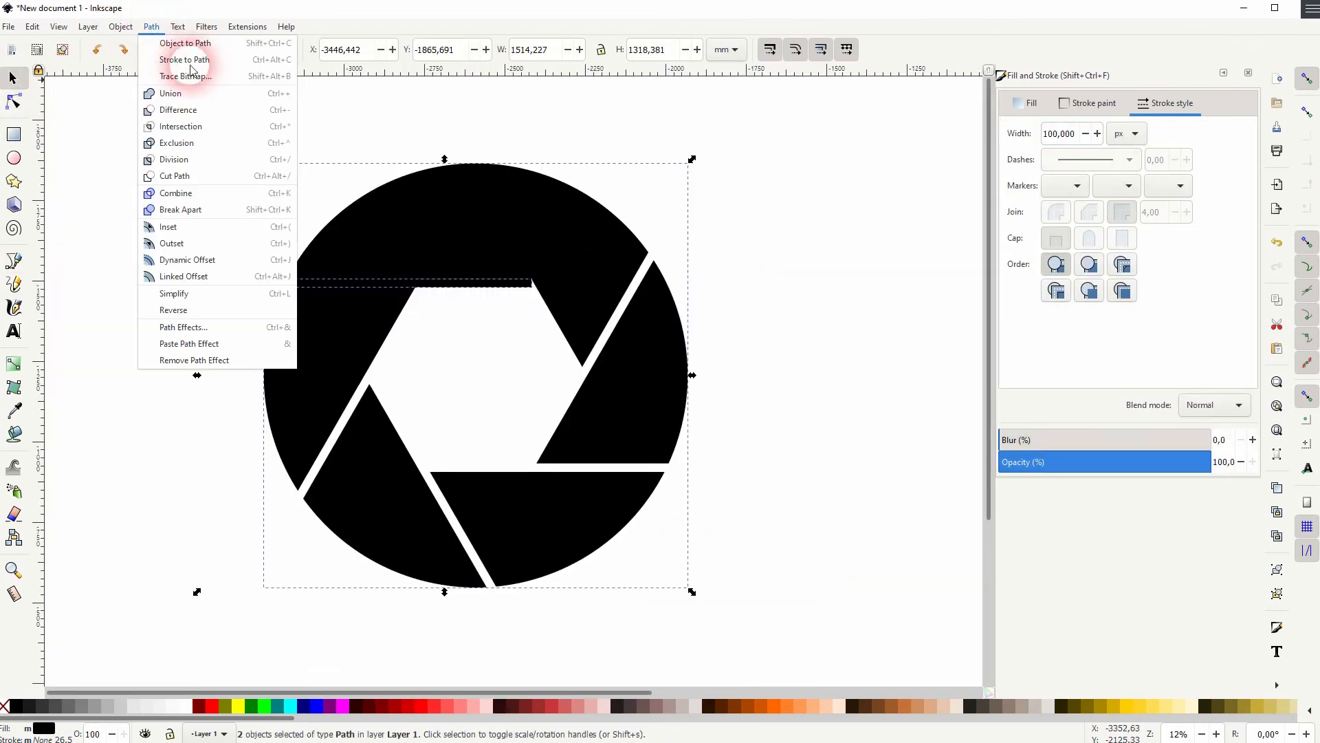
click(178, 110)
drag(692, 159, 413, 163)
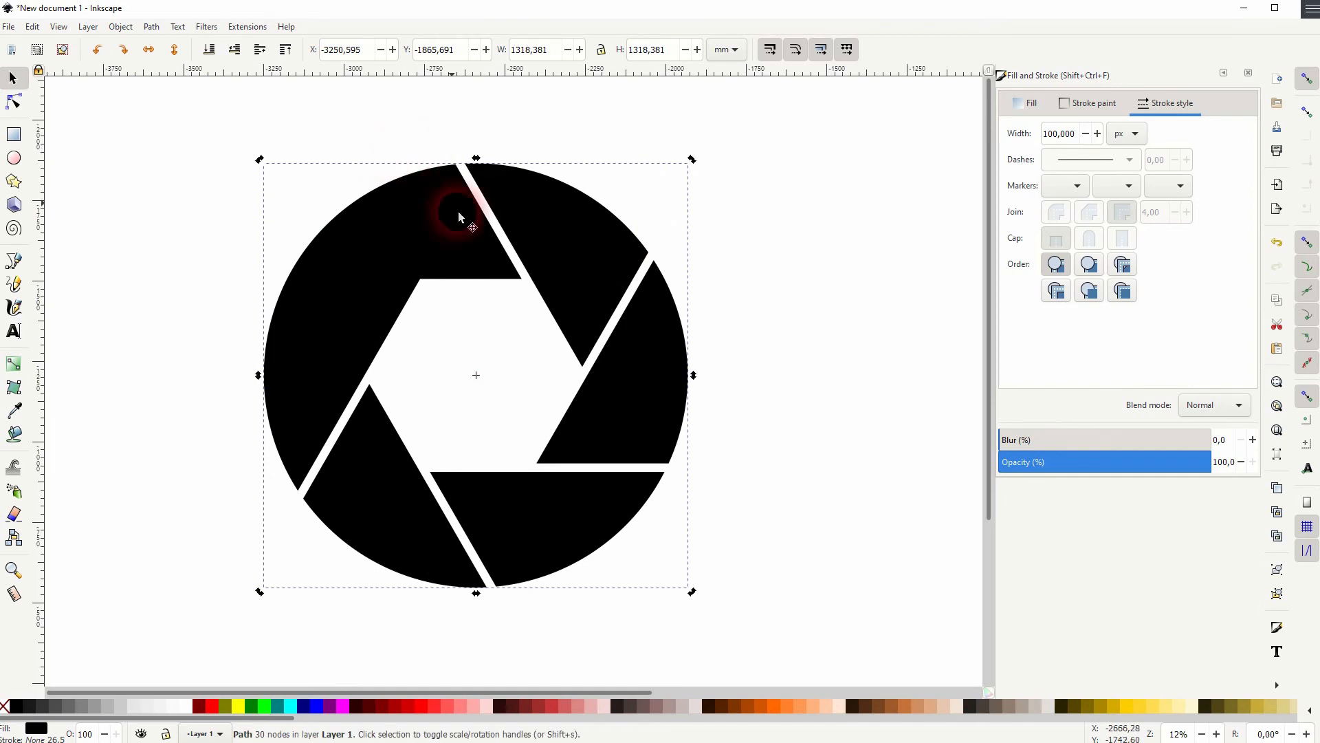
Draw a sixth line along the hexagon's top edge with the Pen tool and stretch it leftward beyond the ring
click(14, 262)
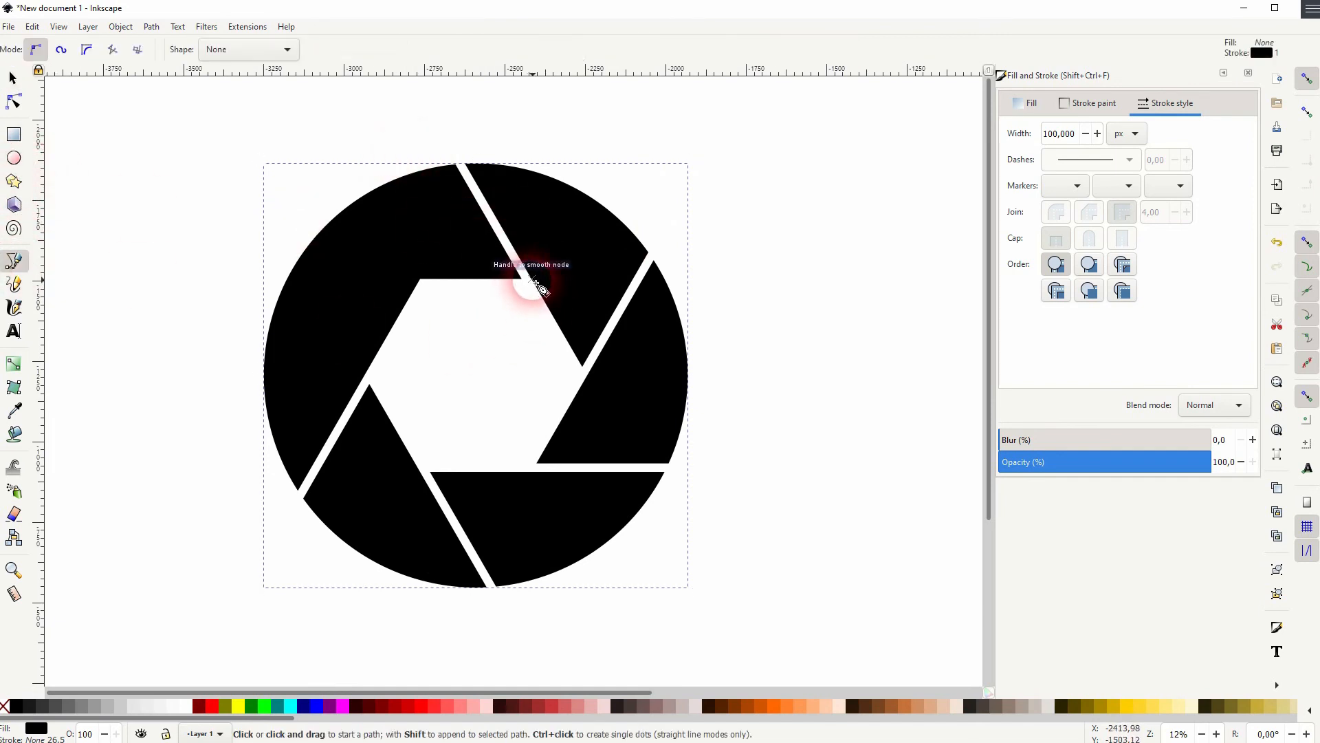
click(533, 280)
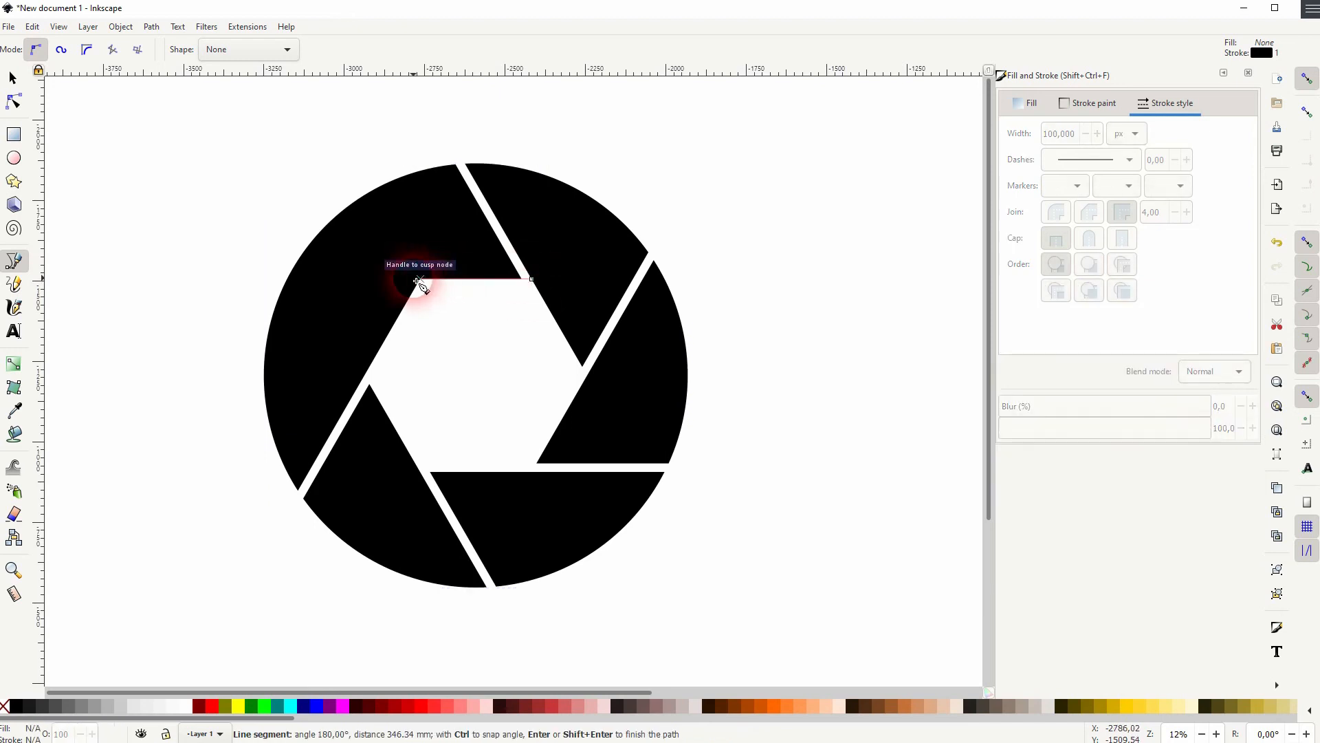
click(418, 280)
click(13, 80)
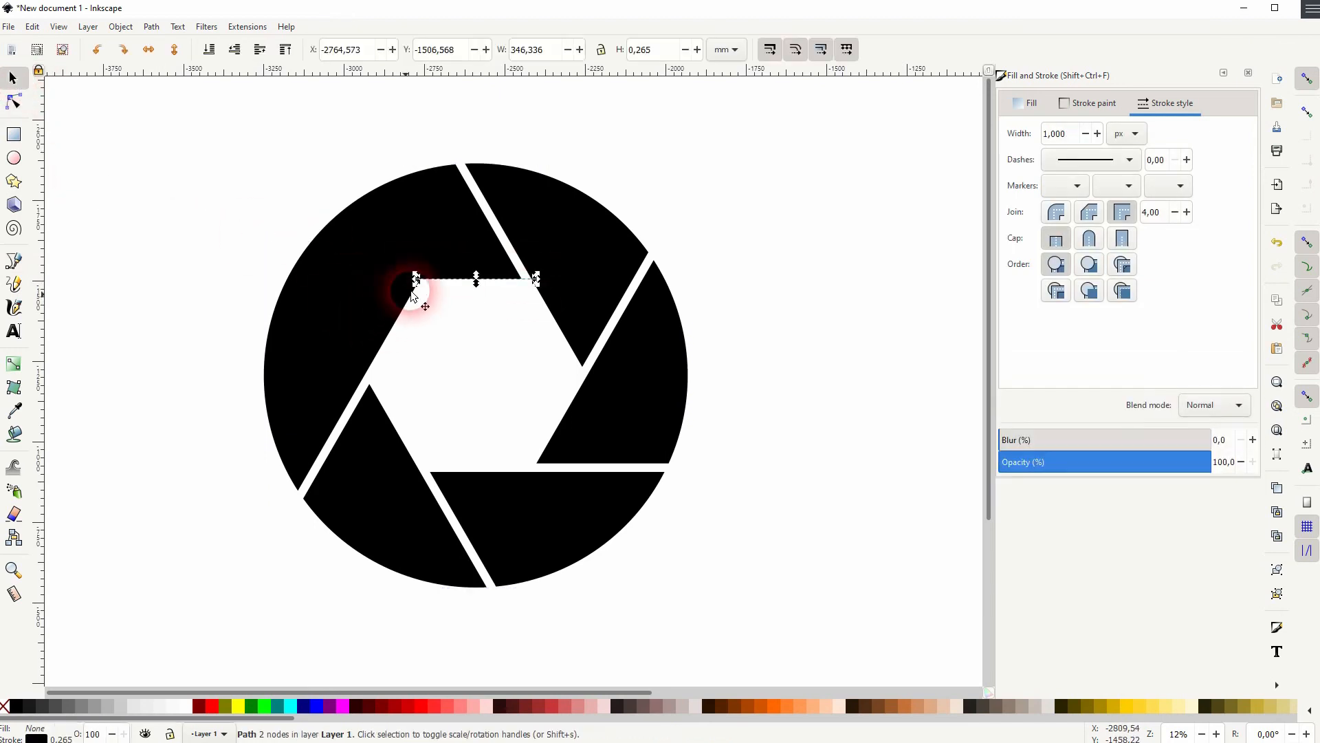
drag(417, 281, 127, 278)
Set the sixth line's stroke width to 100 px
triple_click(1070, 135)
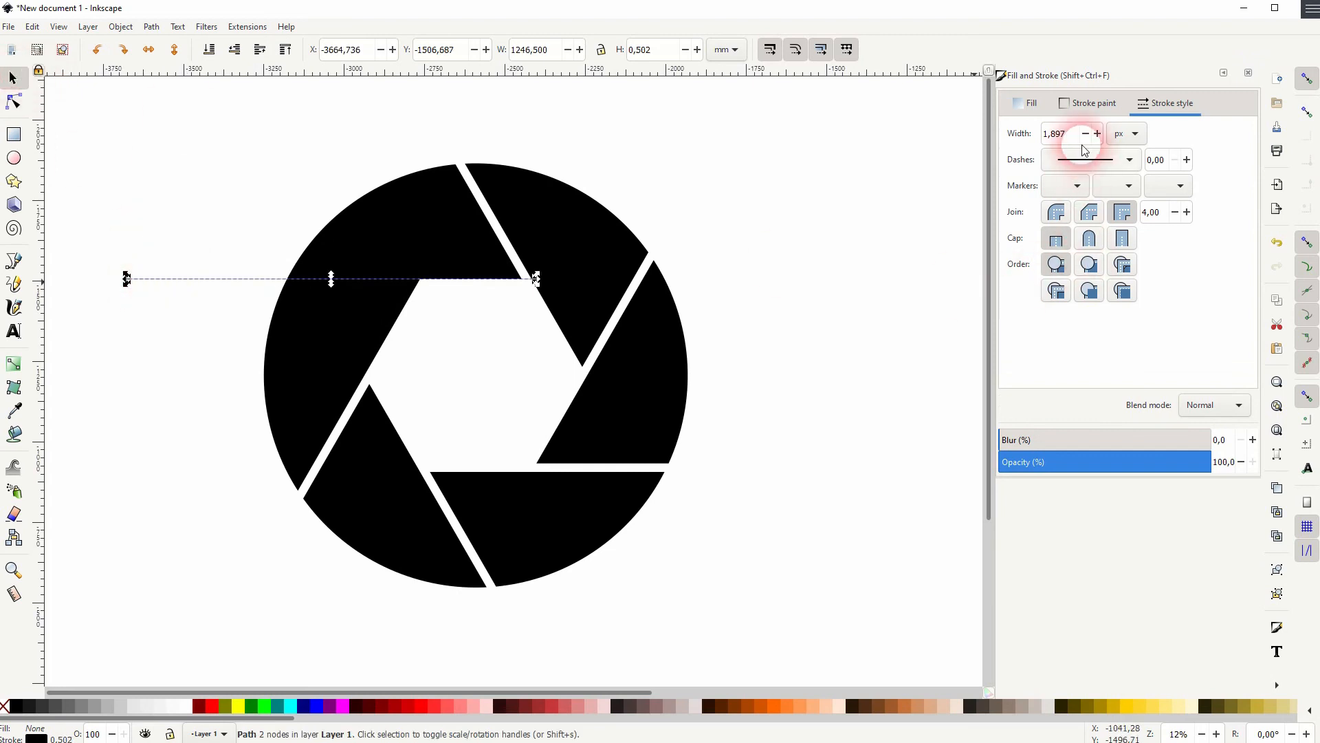
text(100)
key(Return)
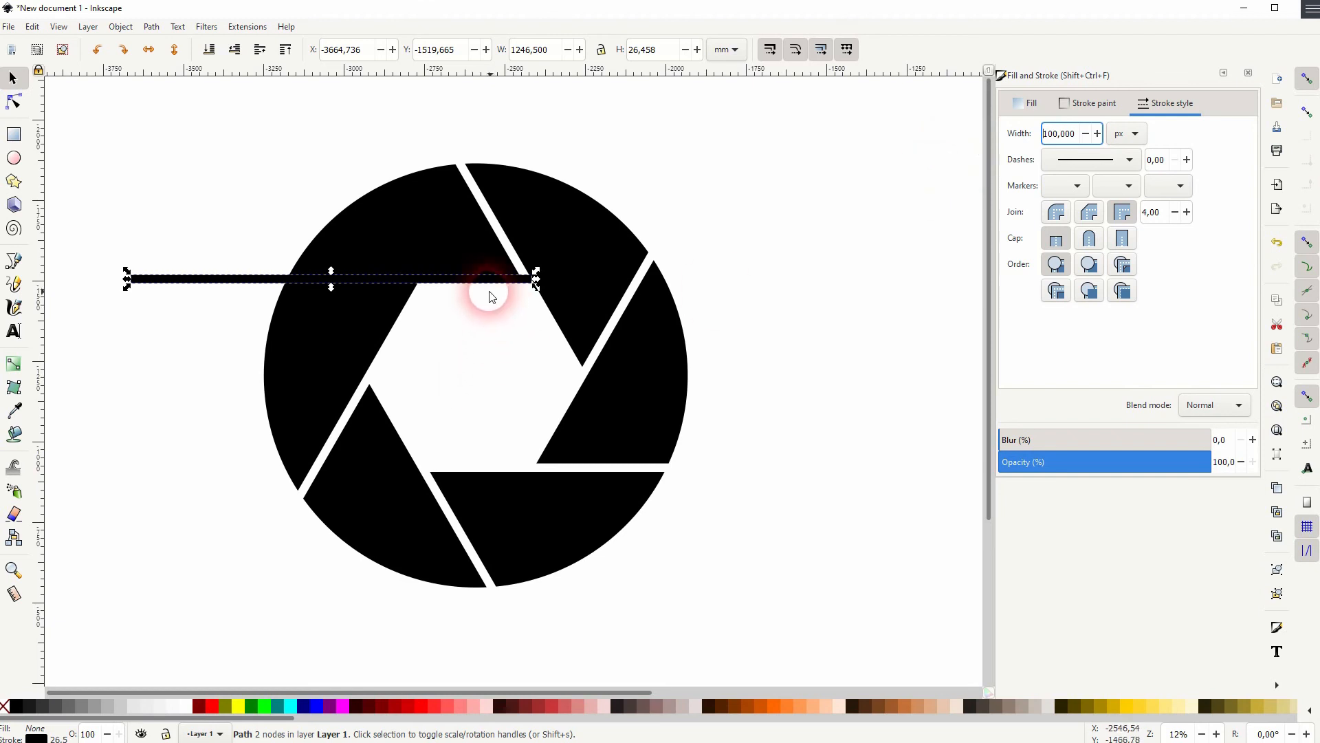
Convert the sixth line's stroke to a path and move it down to snap its edge to the hexagon's top edge
scroll(488, 294, up, 2)
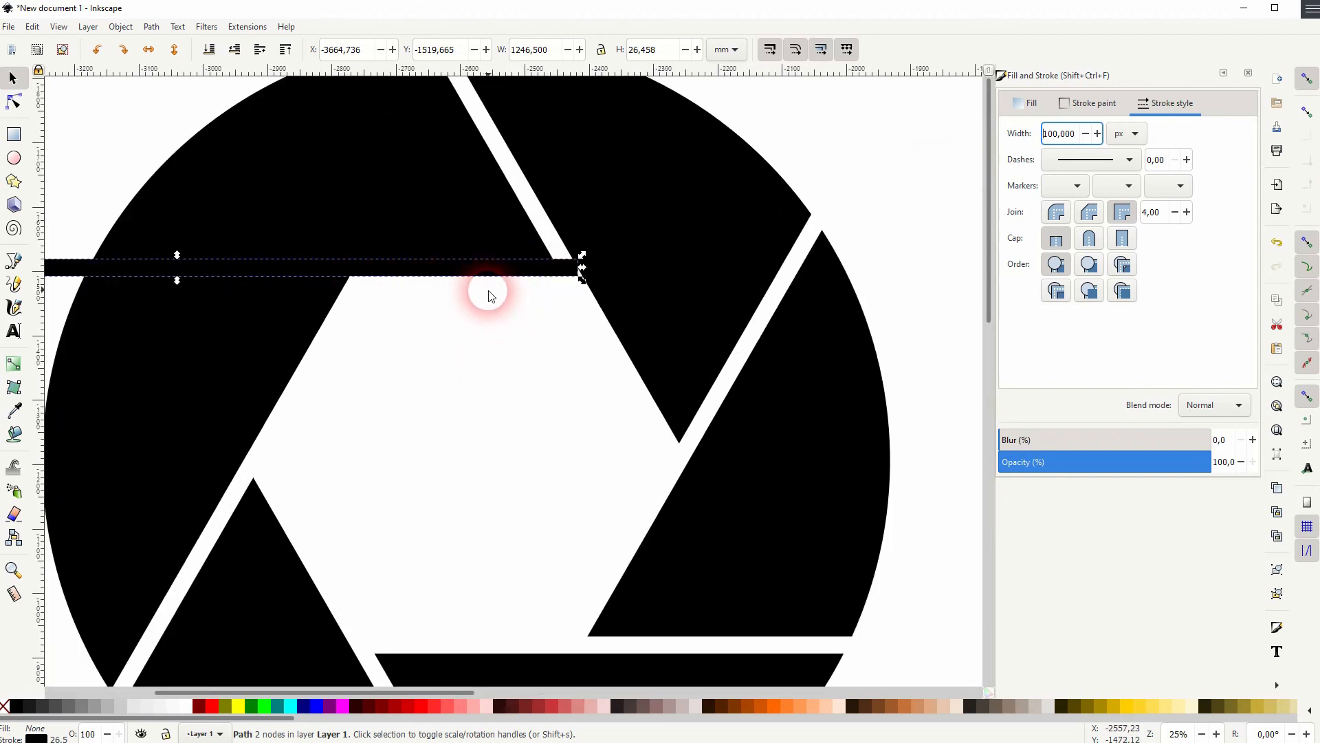
click(150, 27)
click(176, 62)
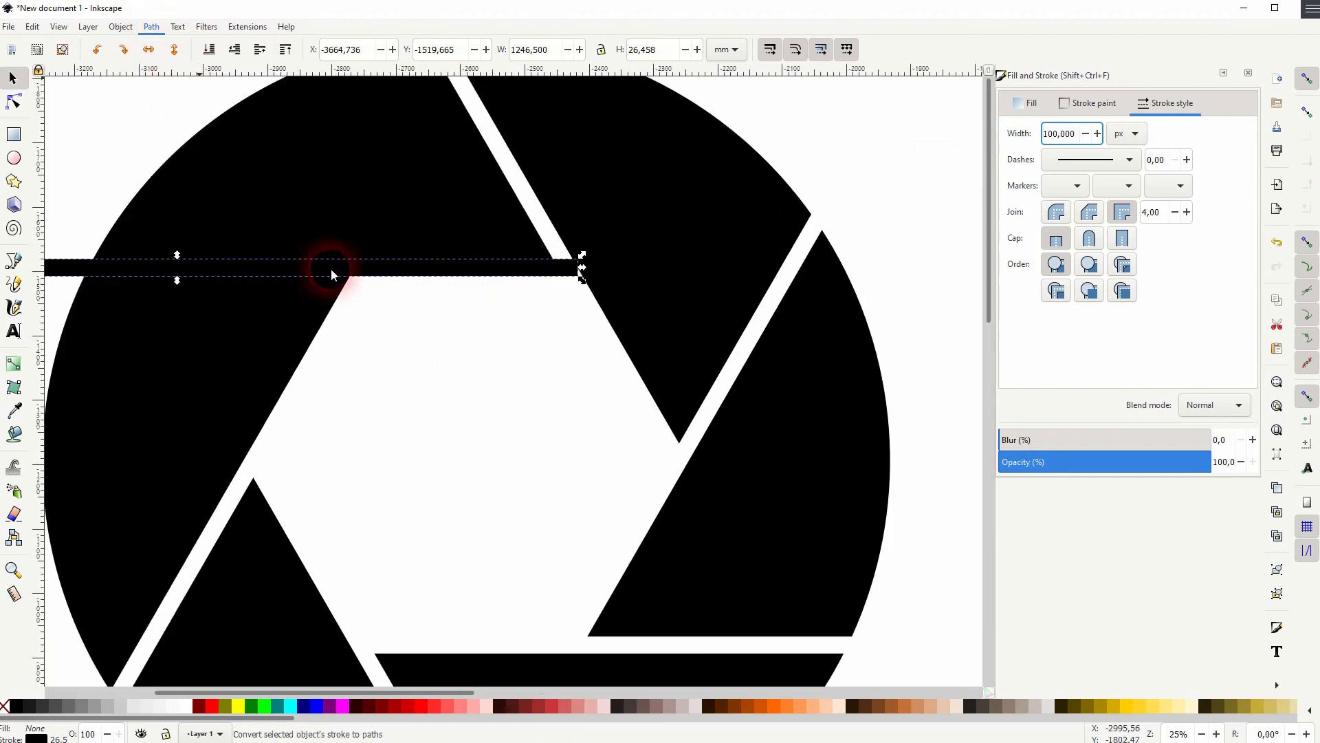
drag(419, 274, 426, 295)
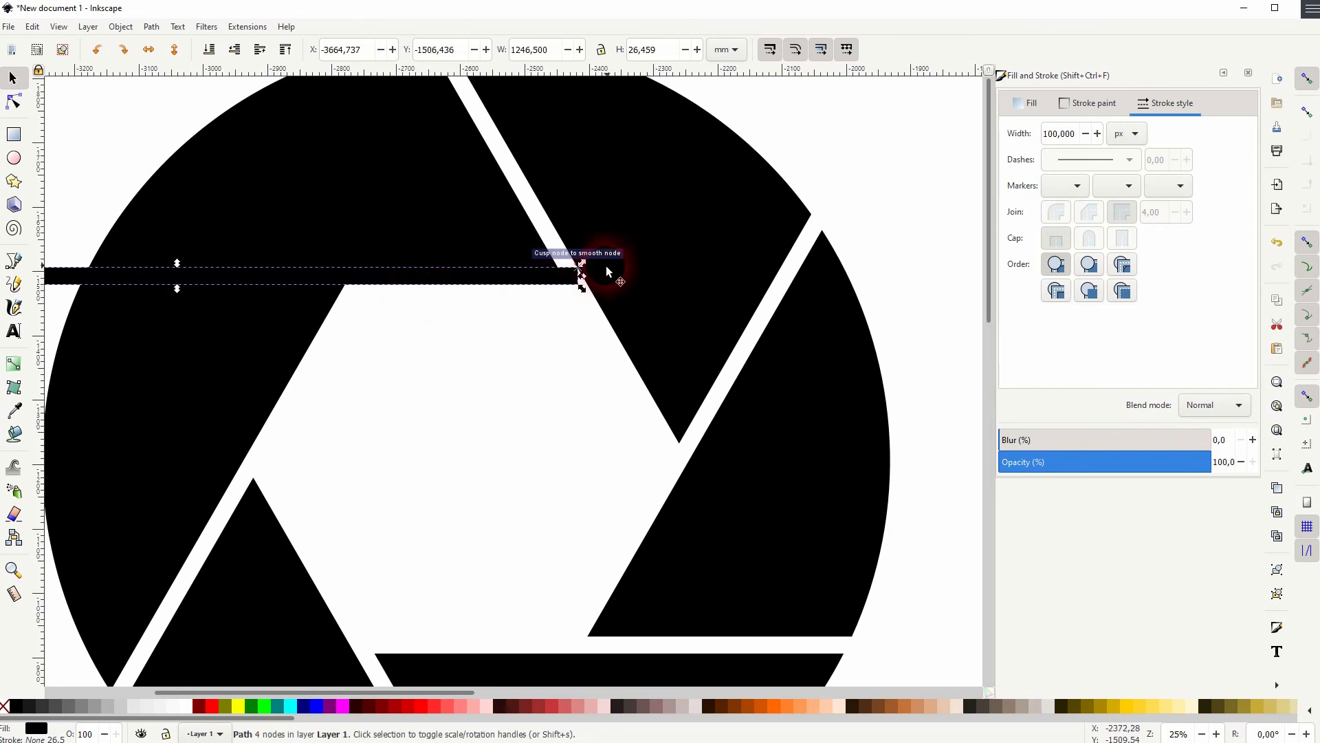
Subtract the sixth stroked line from the ring with Difference, completing the six aperture blades
scroll(463, 330, down, 2)
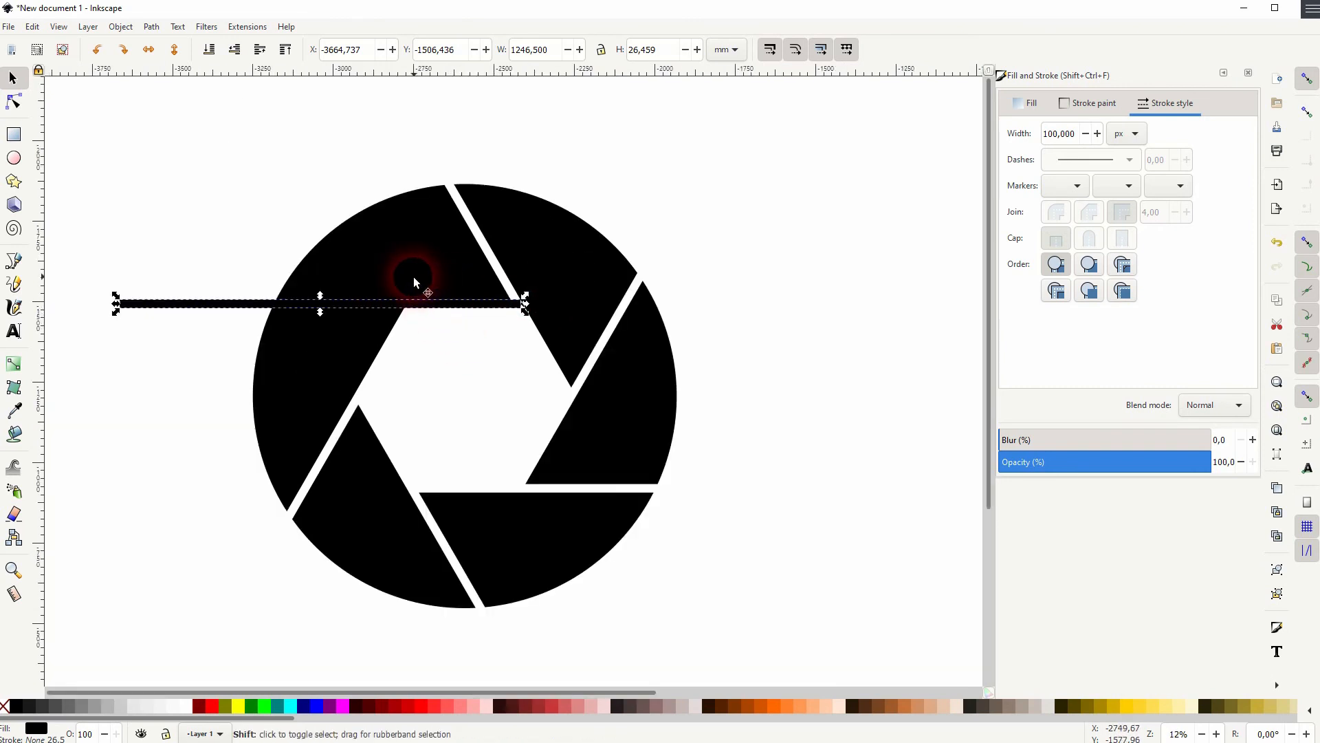
shift+click(435, 282)
click(151, 26)
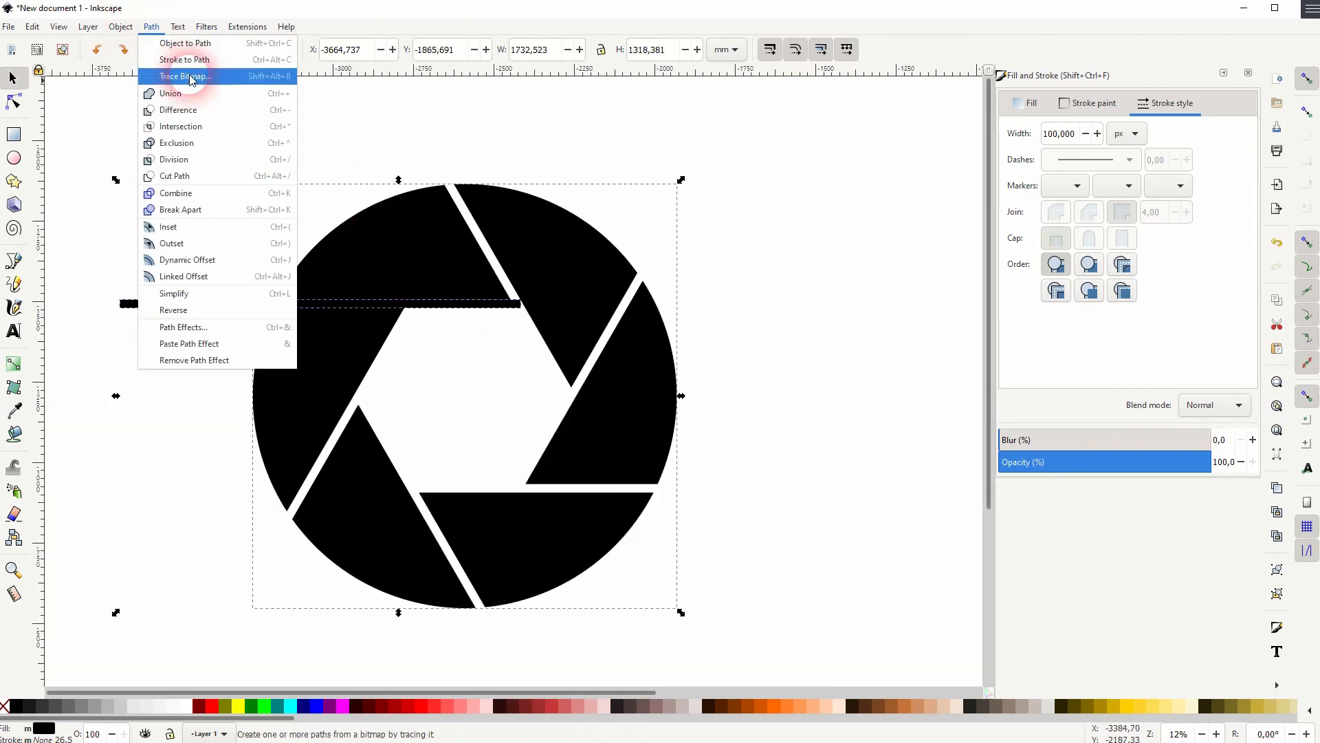
click(205, 110)
click(808, 328)
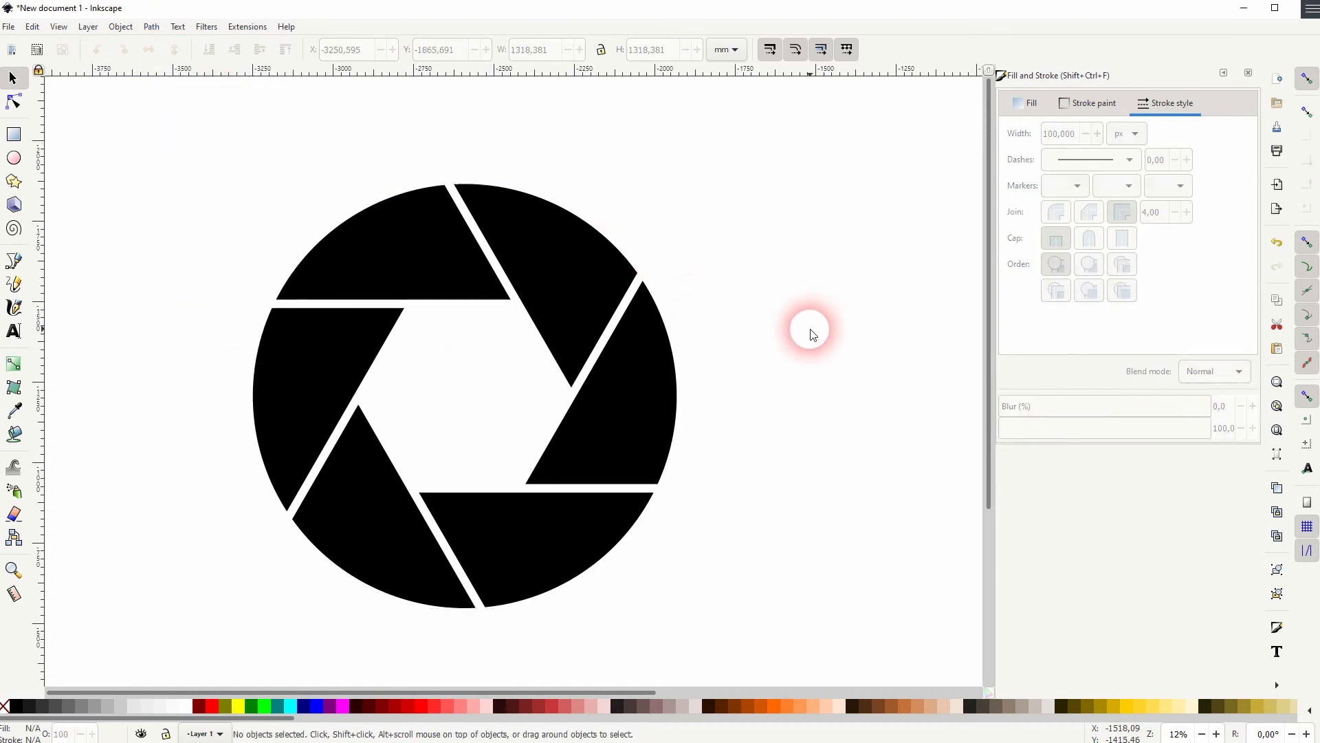
Scale the finished aperture ring up to about 1753 mm wide
scroll(781, 320, down, 2)
key(space)
drag(878, 316, 747, 356)
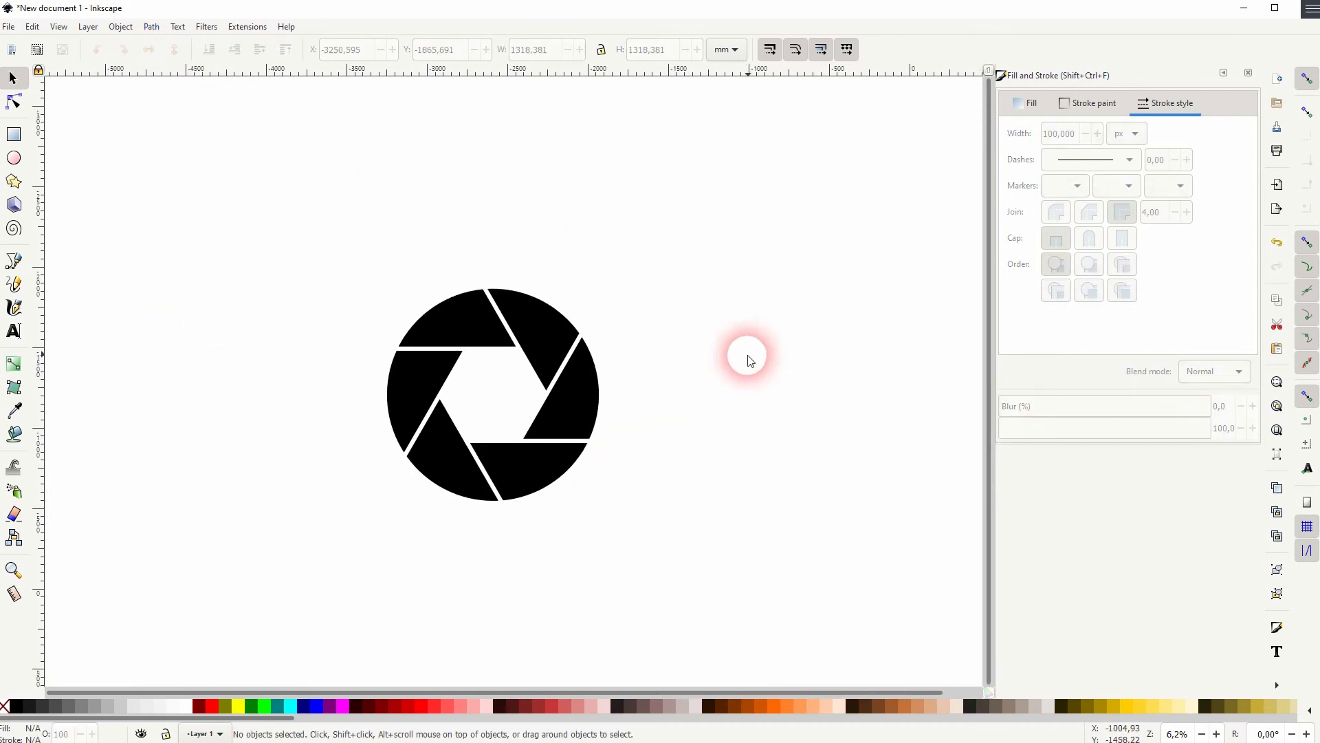
drag(278, 556, 705, 251)
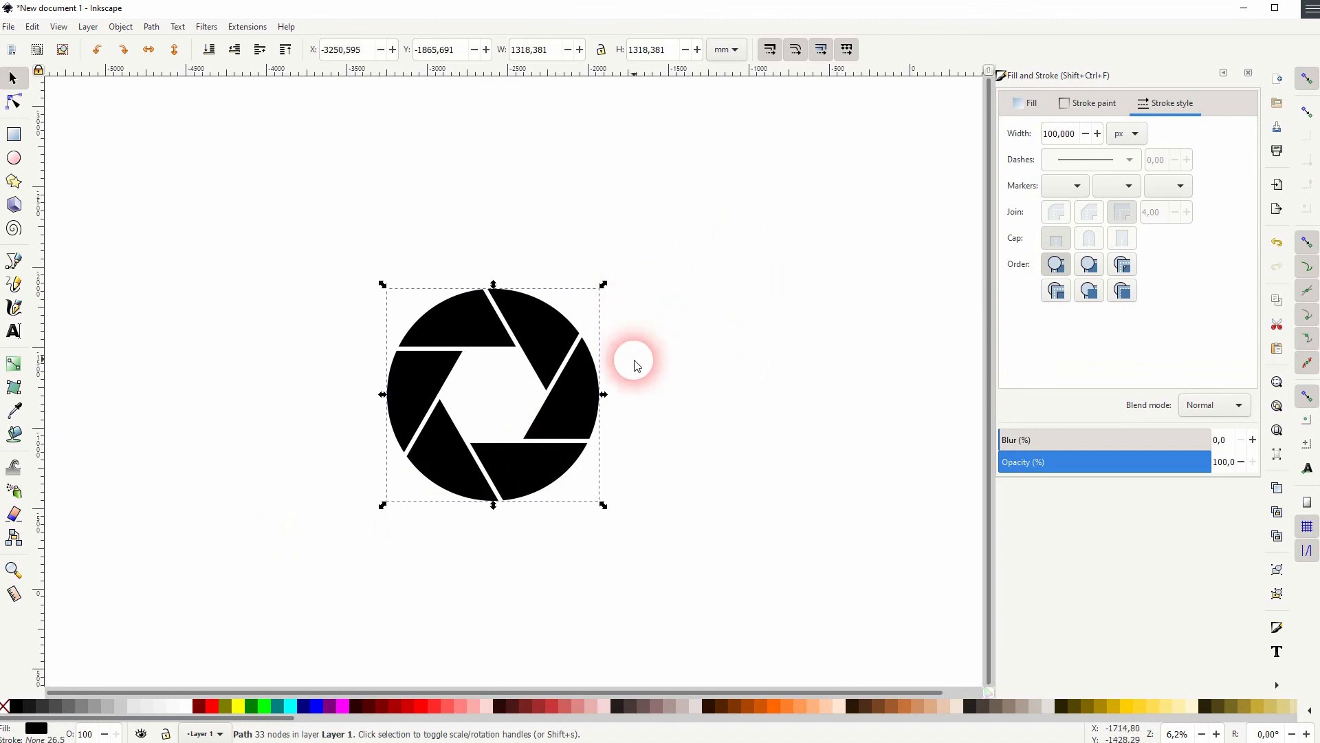
drag(606, 400, 636, 393)
click(745, 392)
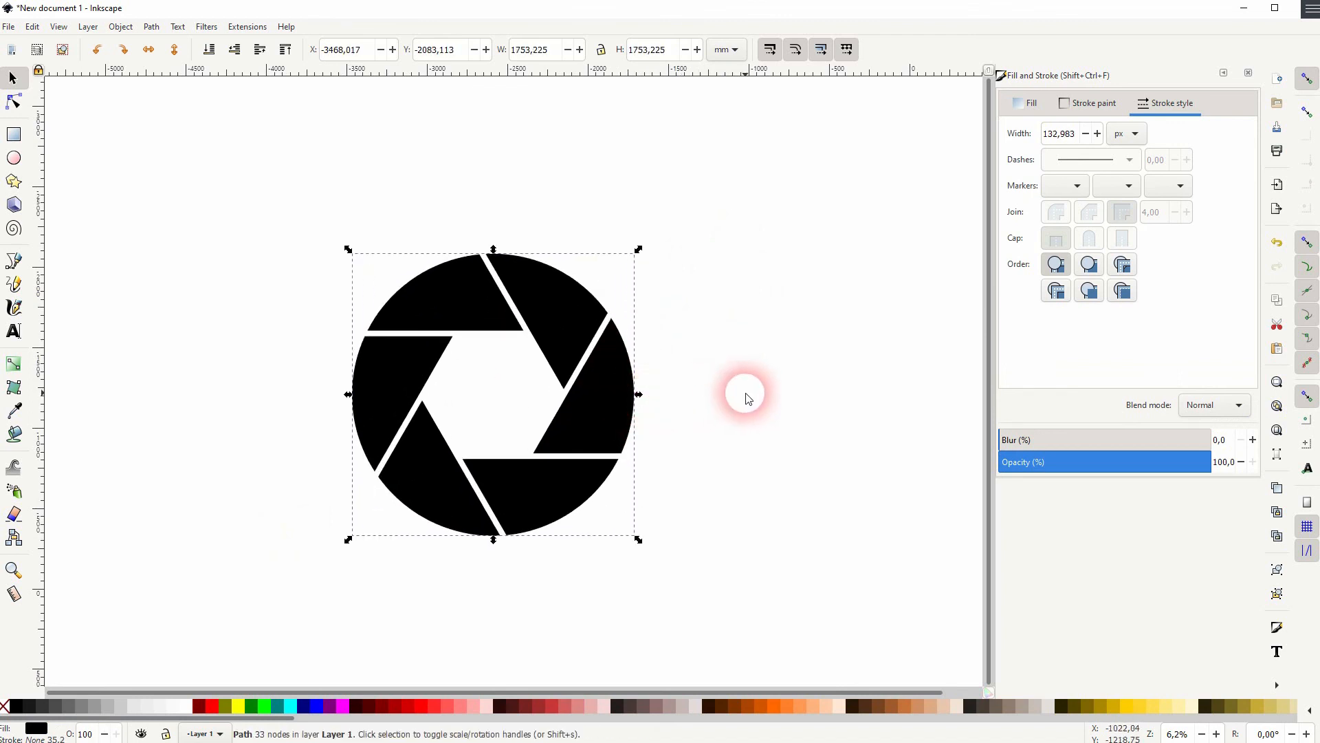
Draw a background rectangle about 4636 by 2857 mm around the ring, lower it to the bottom, and close the Fill and Stroke dock
click(14, 134)
drag(140, 154, 882, 609)
click(13, 78)
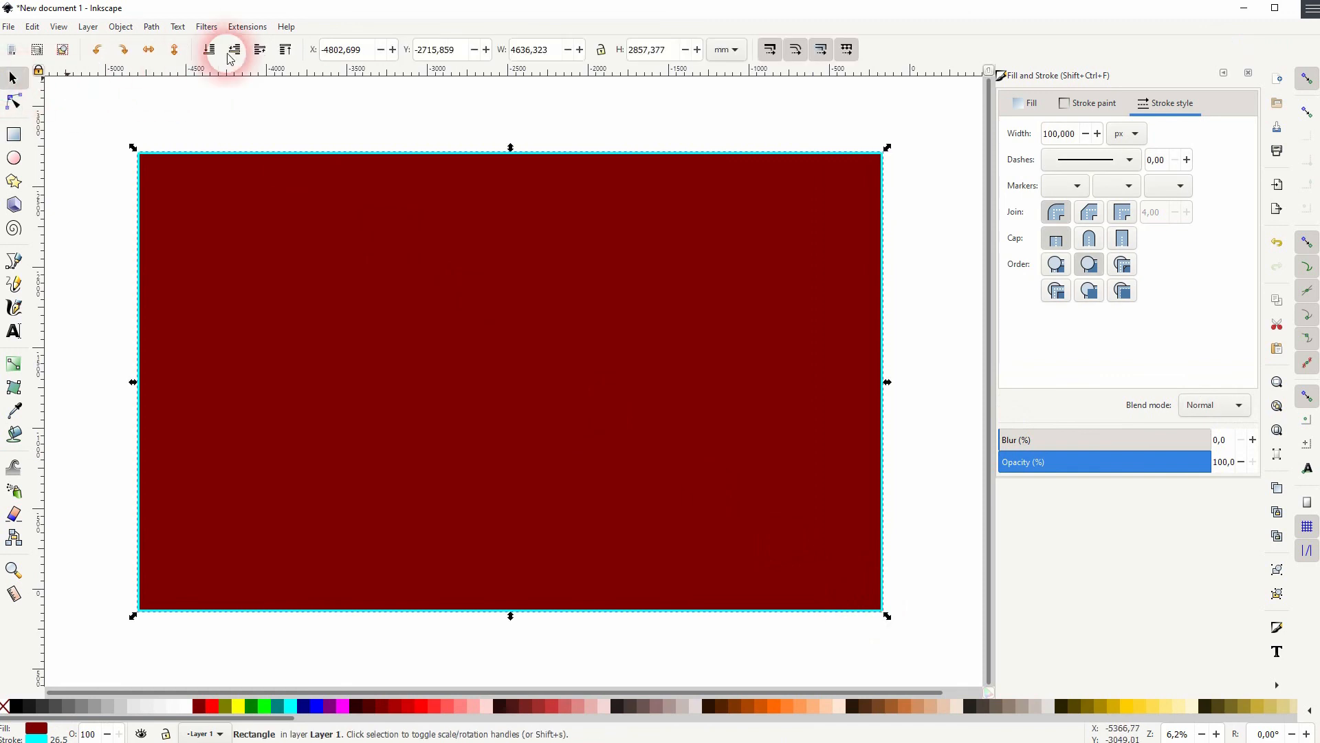
click(209, 50)
click(581, 303)
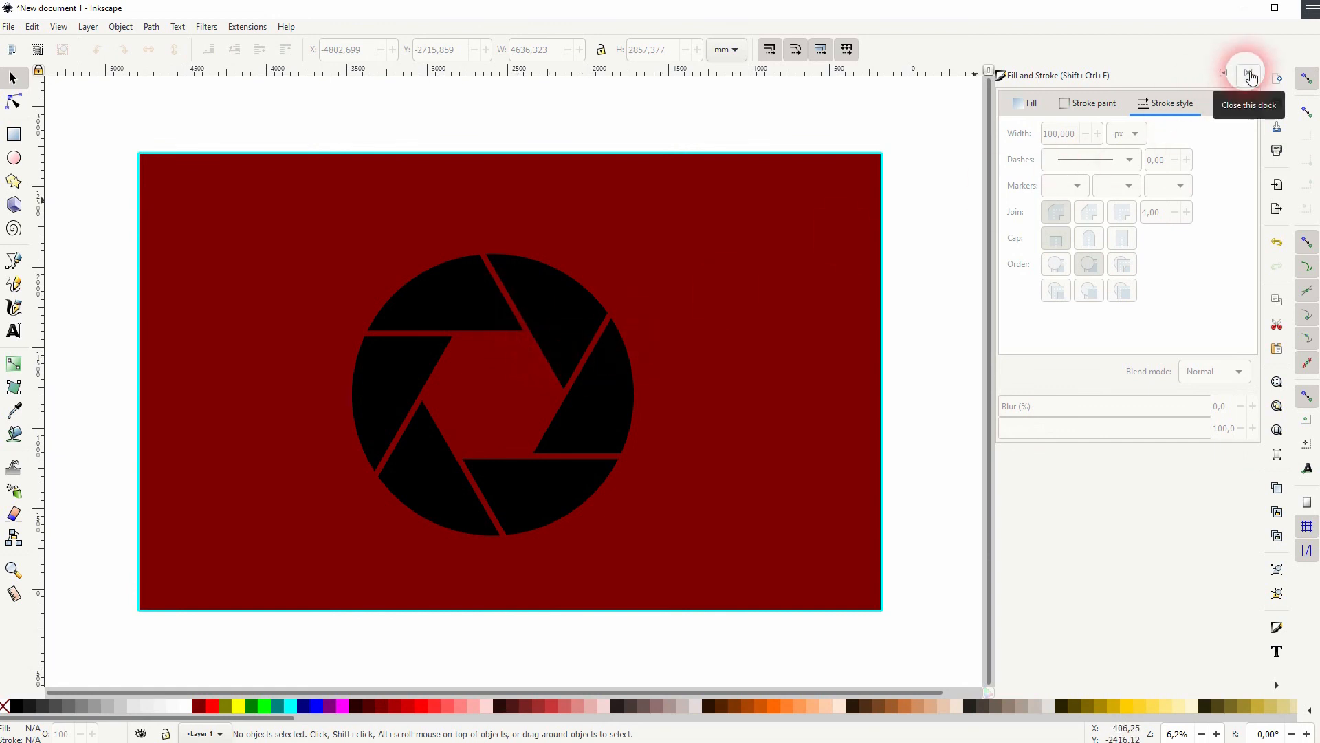
click(1250, 75)
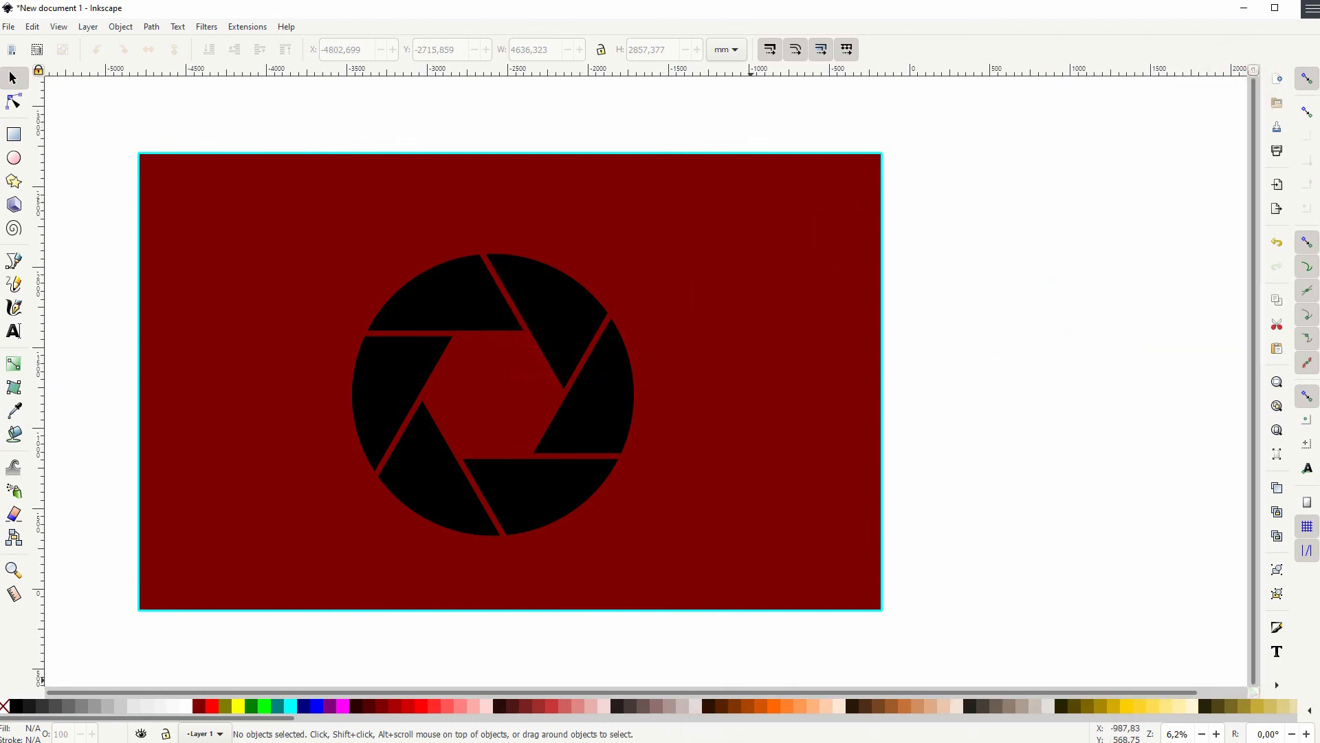